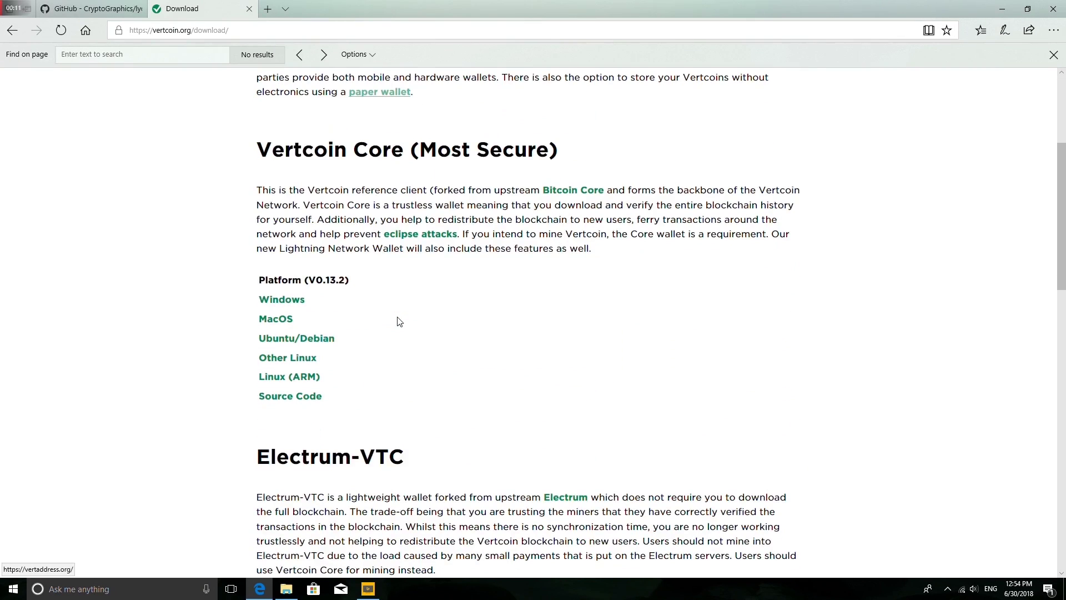
# - Read the Vertcoin Core and Electrum-VTC descriptions, highlighting the warning against mining with Electrum-VTC
pyautogui.moveTo(256, 206); pyautogui.dragTo(368, 219)
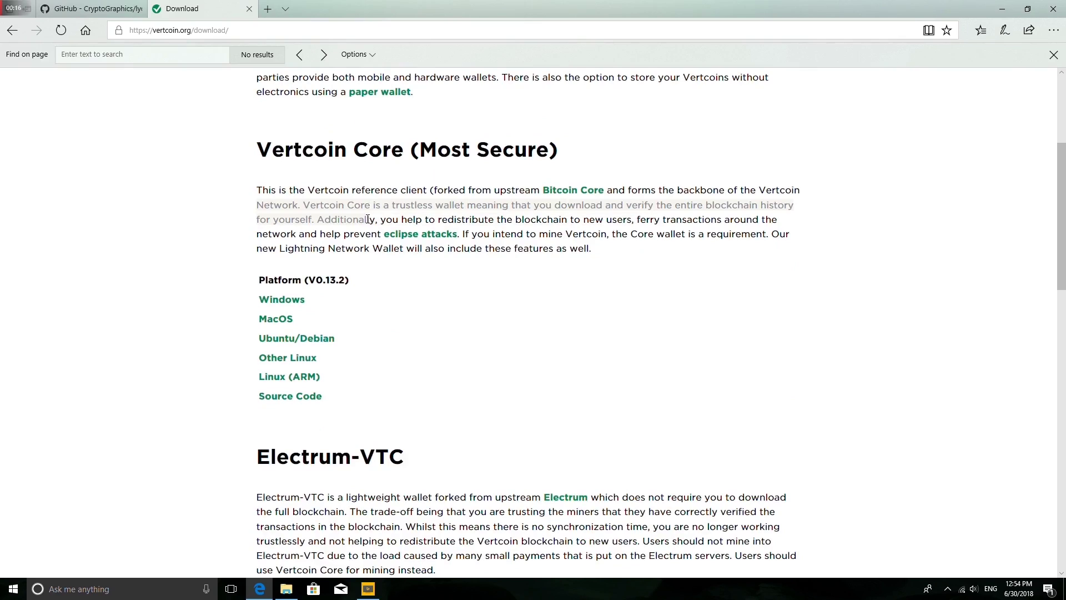
pyautogui.click(225, 226)
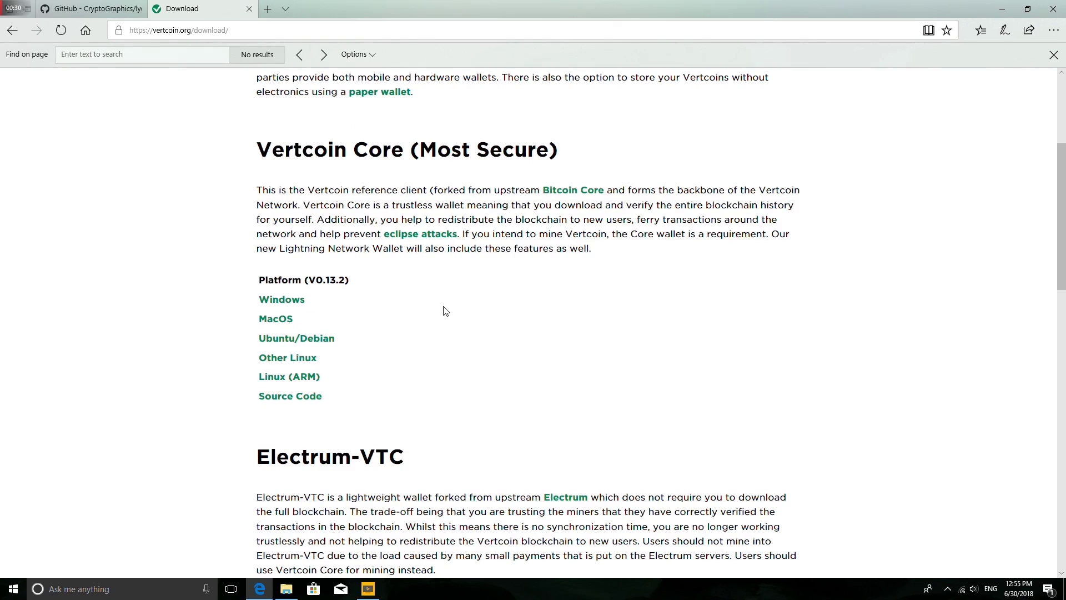
pyautogui.scroll(-4, 443, 310)
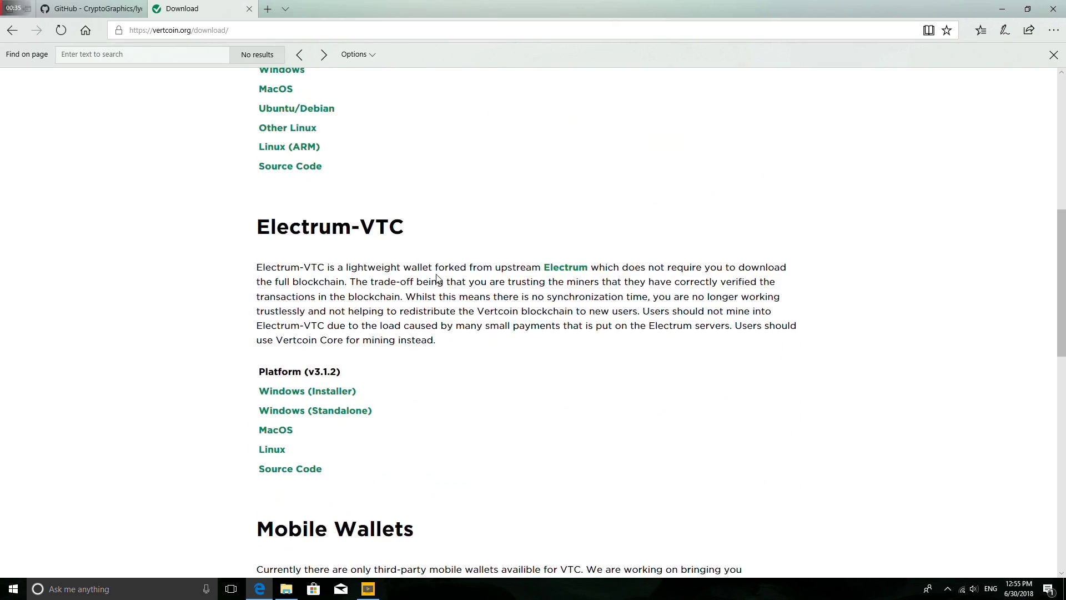
pyautogui.moveTo(434, 269); pyautogui.dragTo(348, 289)
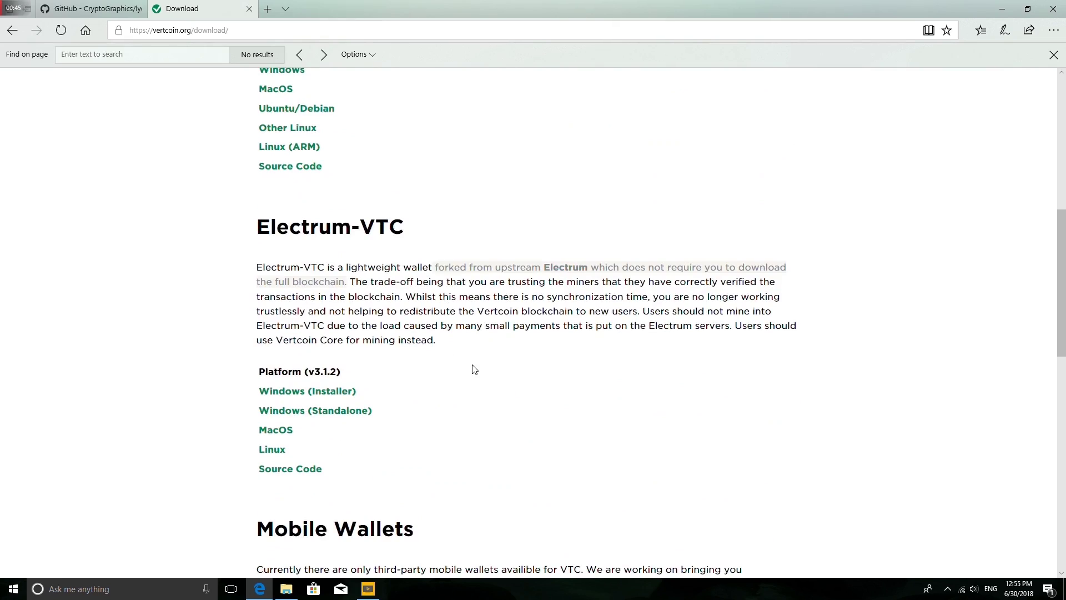
pyautogui.moveTo(643, 312); pyautogui.dragTo(630, 340)
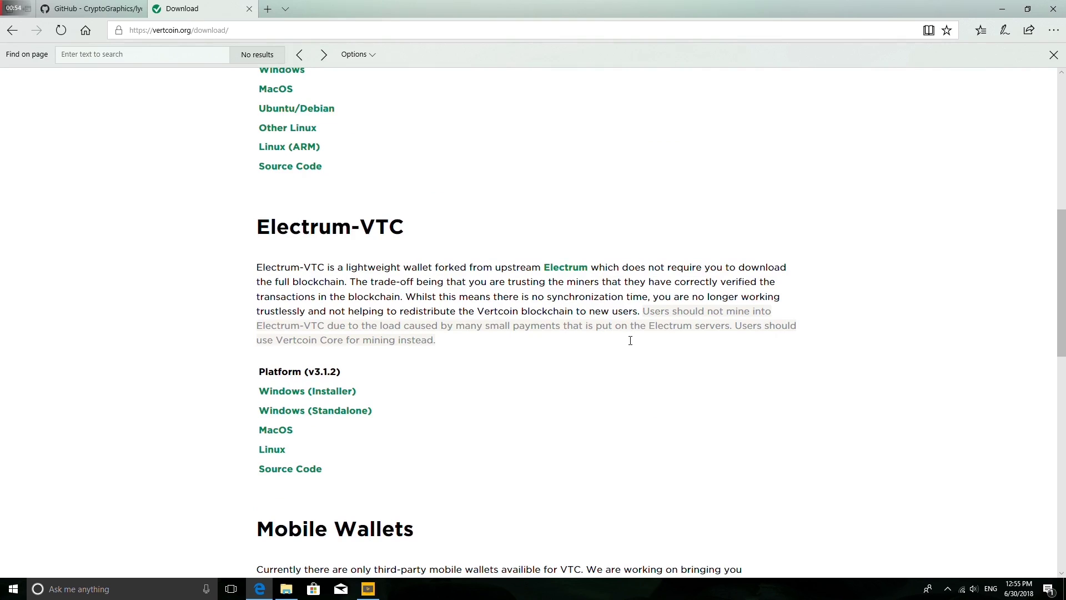
# - Scroll down to Paper Wallets and open the Vertaddress link in a new tab
pyautogui.scroll(-5, 631, 340)
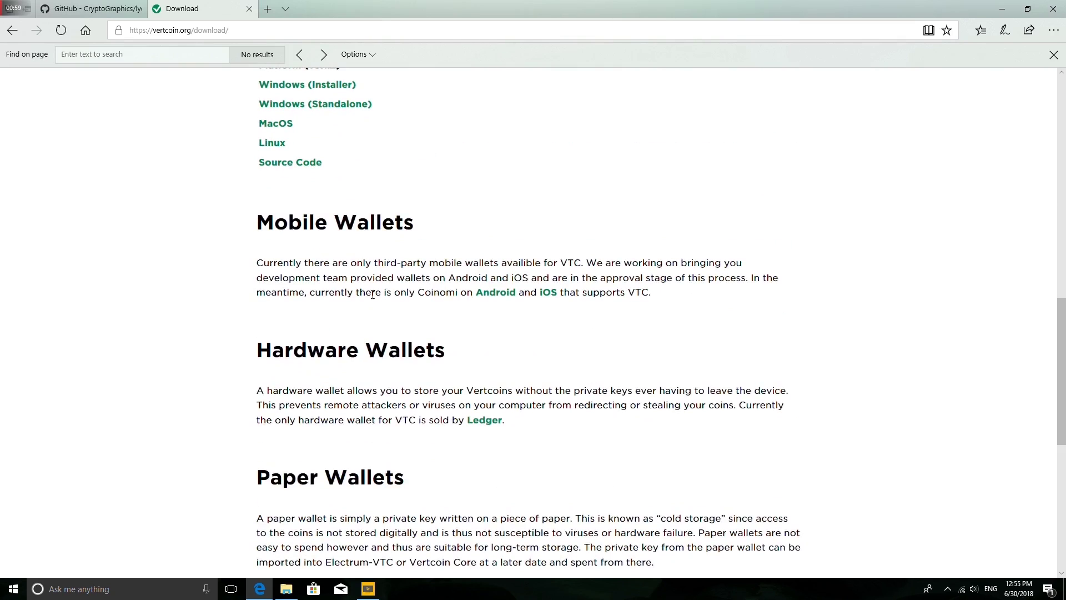
pyautogui.scroll(-1, 664, 292)
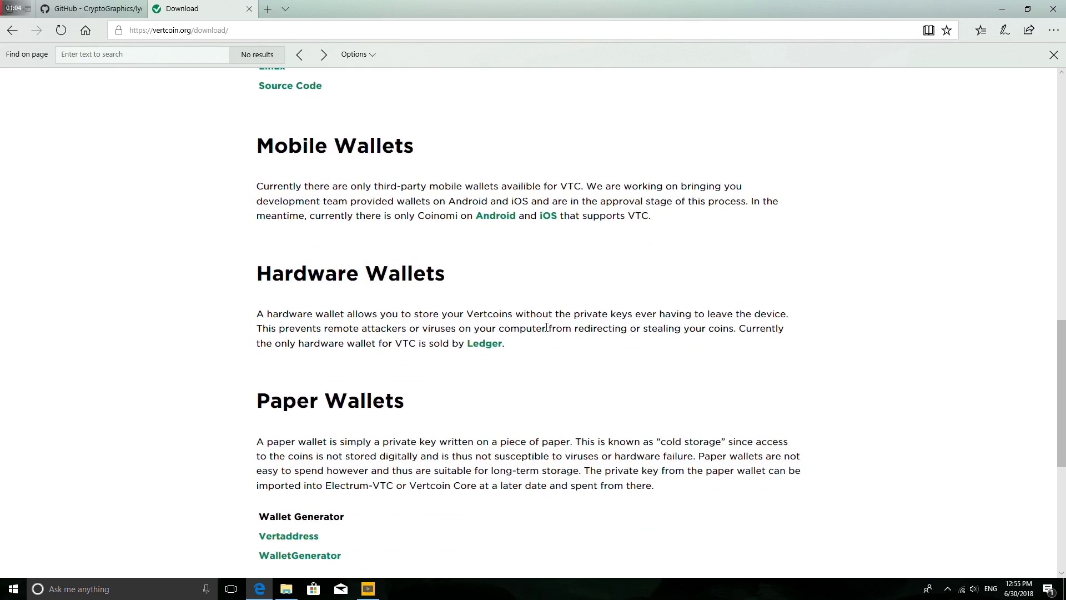
pyautogui.moveTo(740, 328); pyautogui.dragTo(504, 344)
pyautogui.scroll(-1, 708, 356)
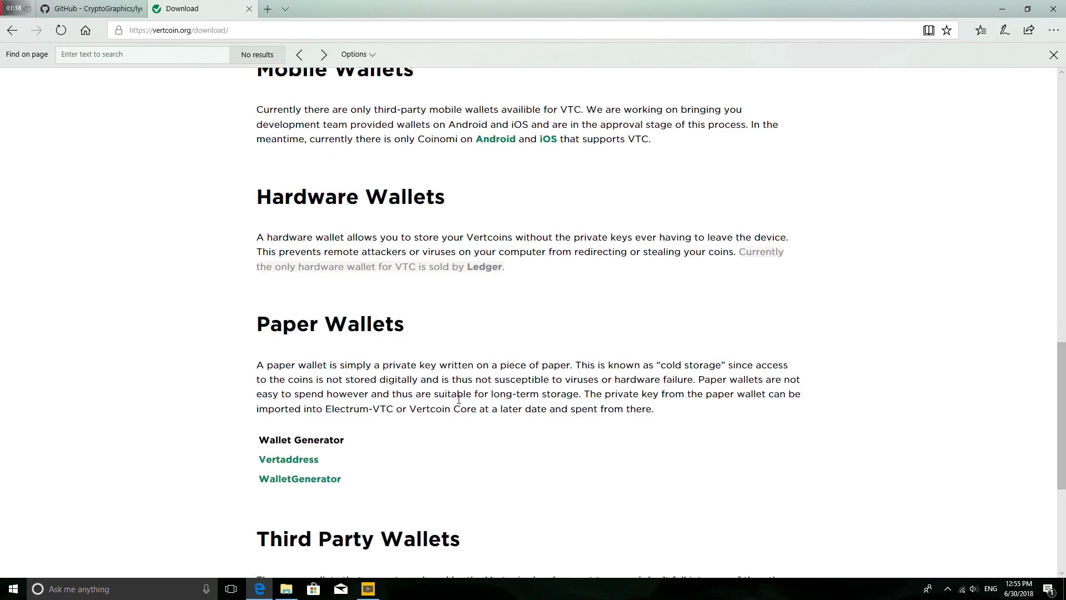
pyautogui.moveTo(586, 391); pyautogui.dragTo(658, 411)
pyautogui.click(664, 409)
pyautogui.keyDown('ctrl'); pyautogui.click(289, 459); pyautogui.keyUp('ctrl')
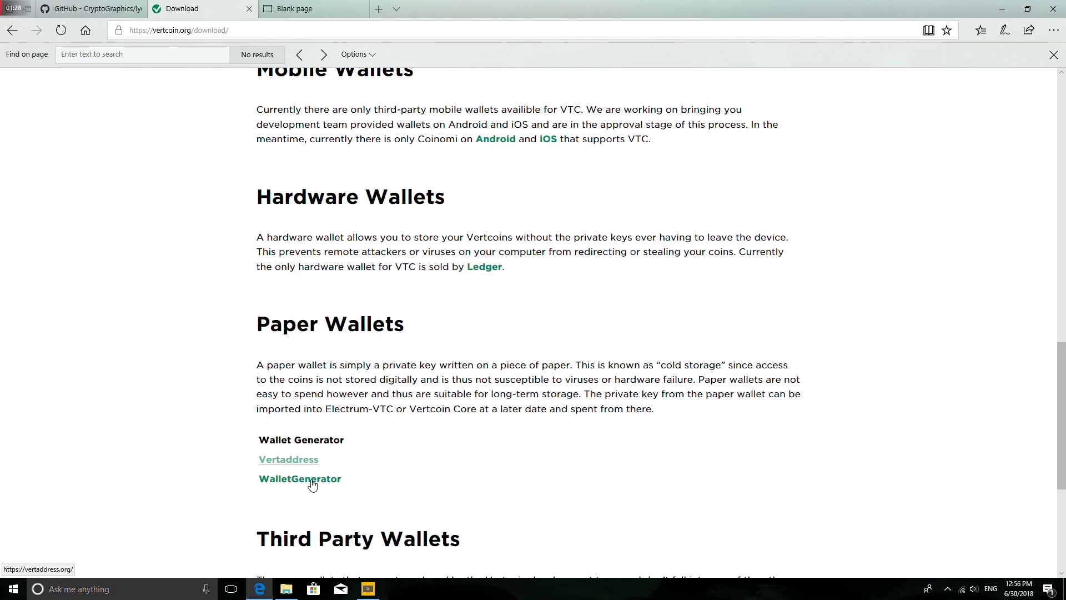
# - Open the WalletGenerator link in a new tab and switch to the WalletGenerator page
pyautogui.keyDown('ctrl'); pyautogui.click(312, 485); pyautogui.keyUp('ctrl')
pyautogui.scroll(-2, 405, 453)
pyautogui.scroll(-2, 333, 439)
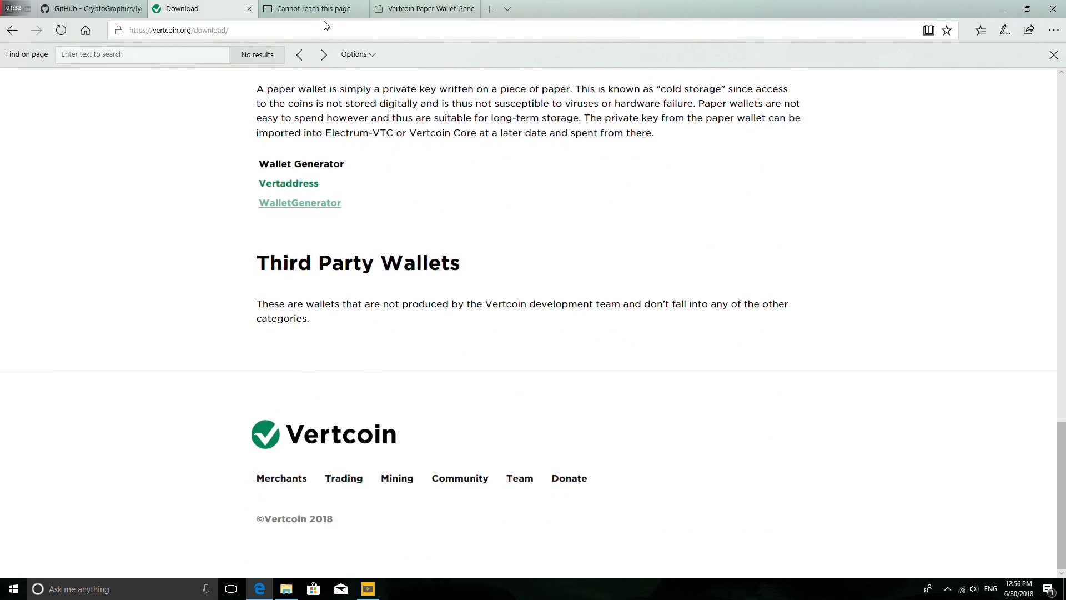
pyautogui.click(313, 9)
pyautogui.click(302, 30)
pyautogui.click(425, 8)
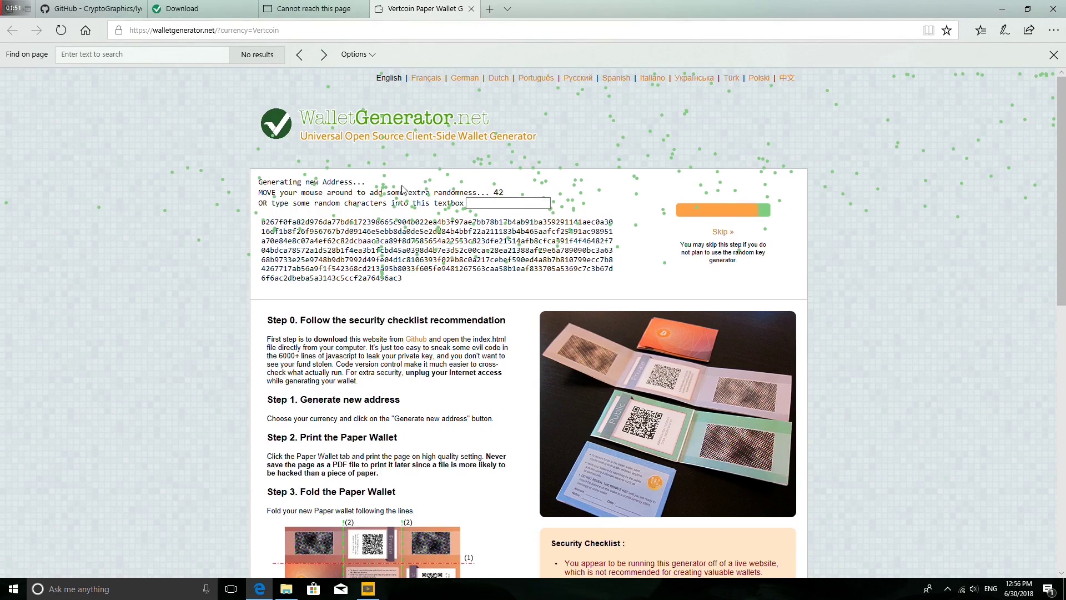
# - Download the generator's source from Github and save WalletGenerator.net-master.zip
pyautogui.click(419, 391)
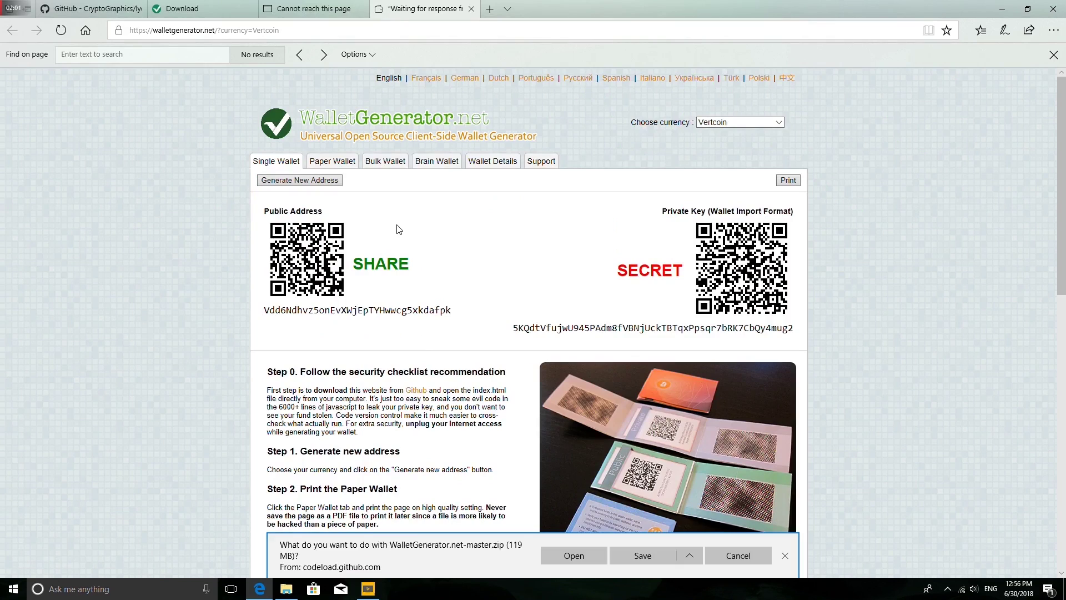
pyautogui.click(380, 30)
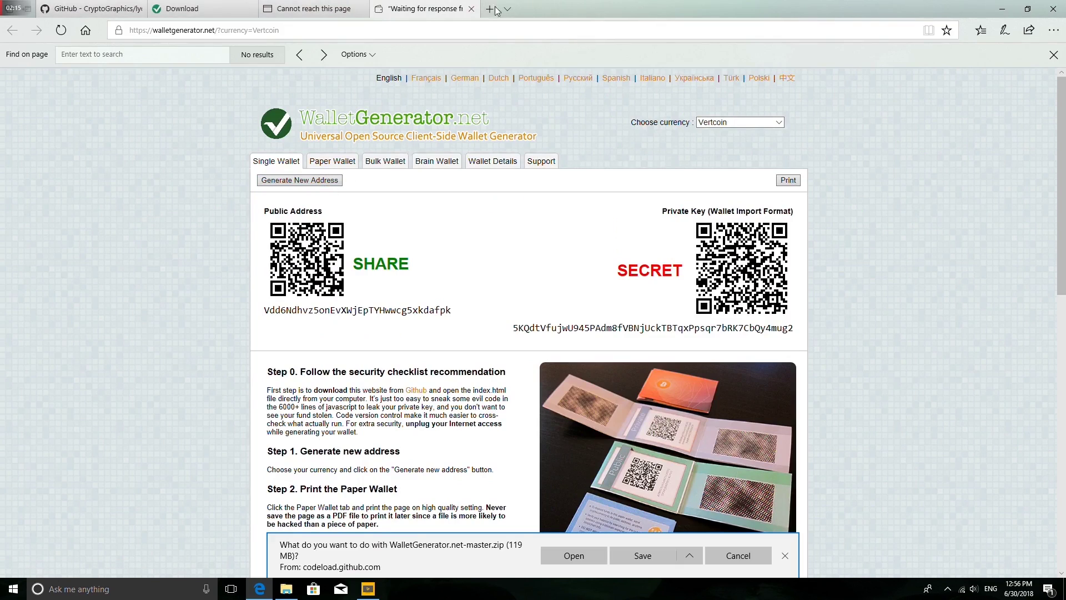
pyautogui.hotkey('ctrl', 'j')
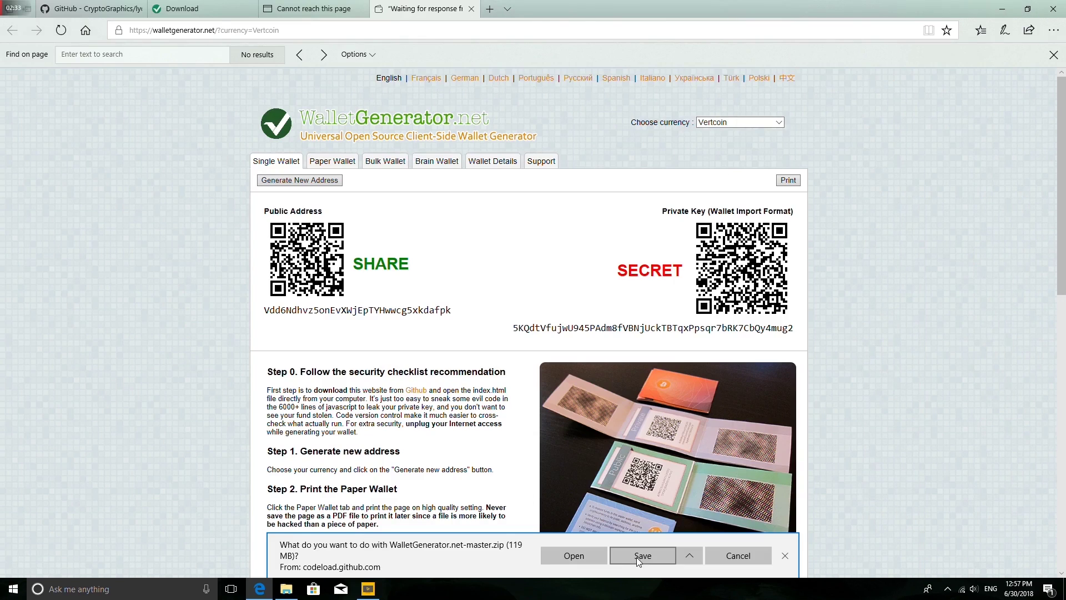
pyautogui.click(636, 557)
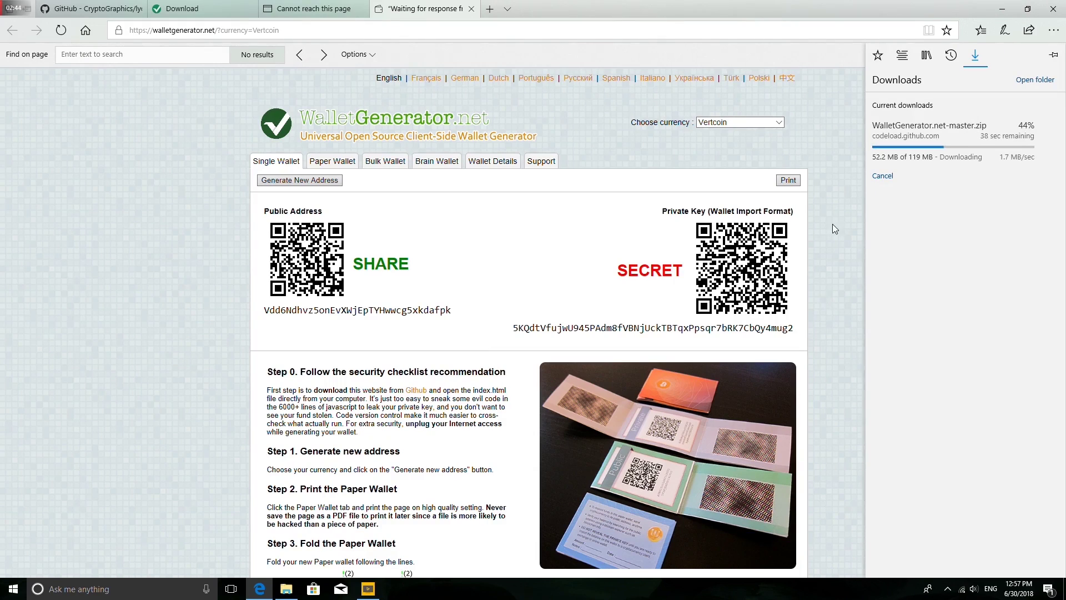
pyautogui.click(832, 224)
pyautogui.scroll(-6, 667, 333)
pyautogui.scroll(7, 395, 254)
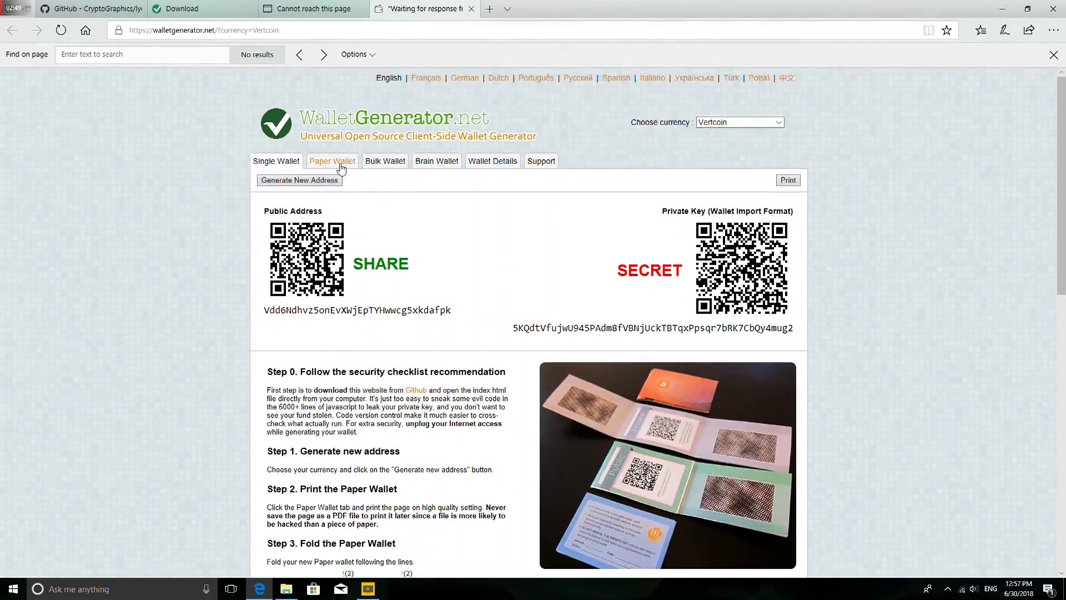
# - Browse the Paper and Bulk Wallet tabs, then generate a Brain Wallet from an entered, confirmed passphrase
pyautogui.click(342, 165)
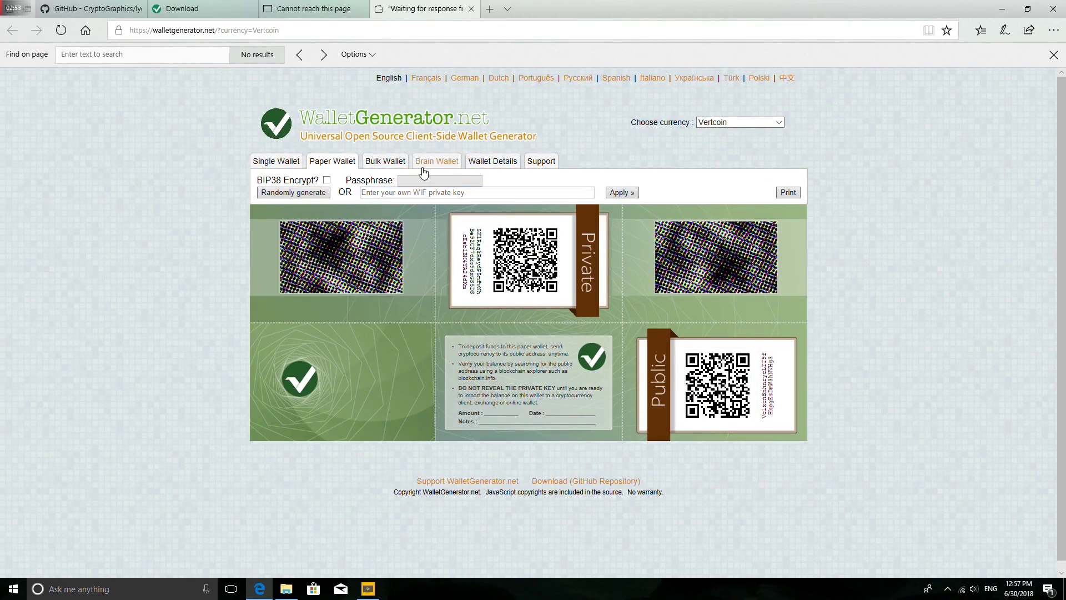
pyautogui.click(385, 161)
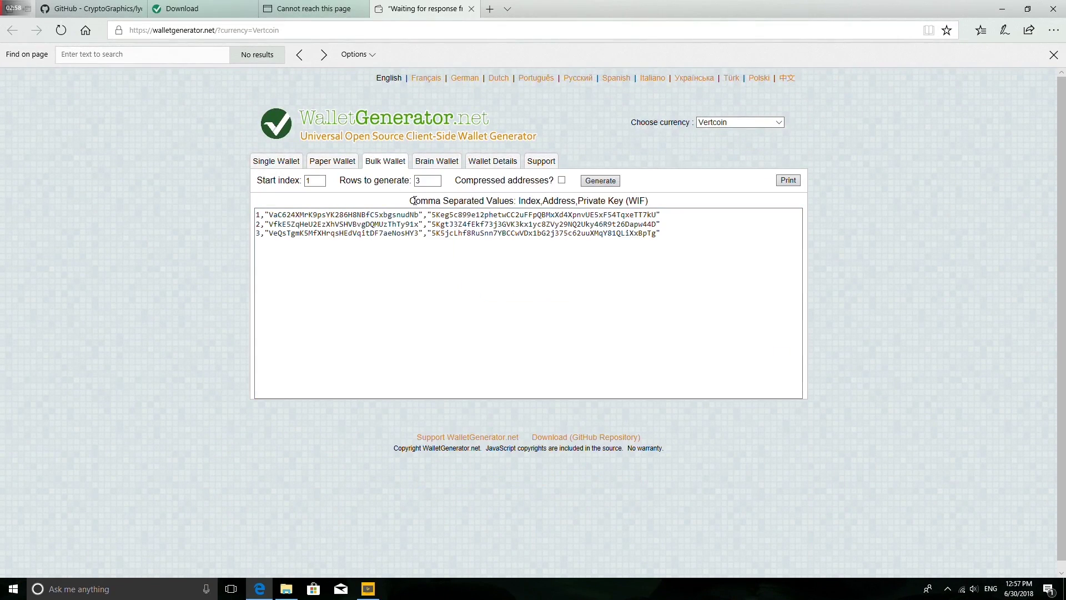
pyautogui.click(445, 166)
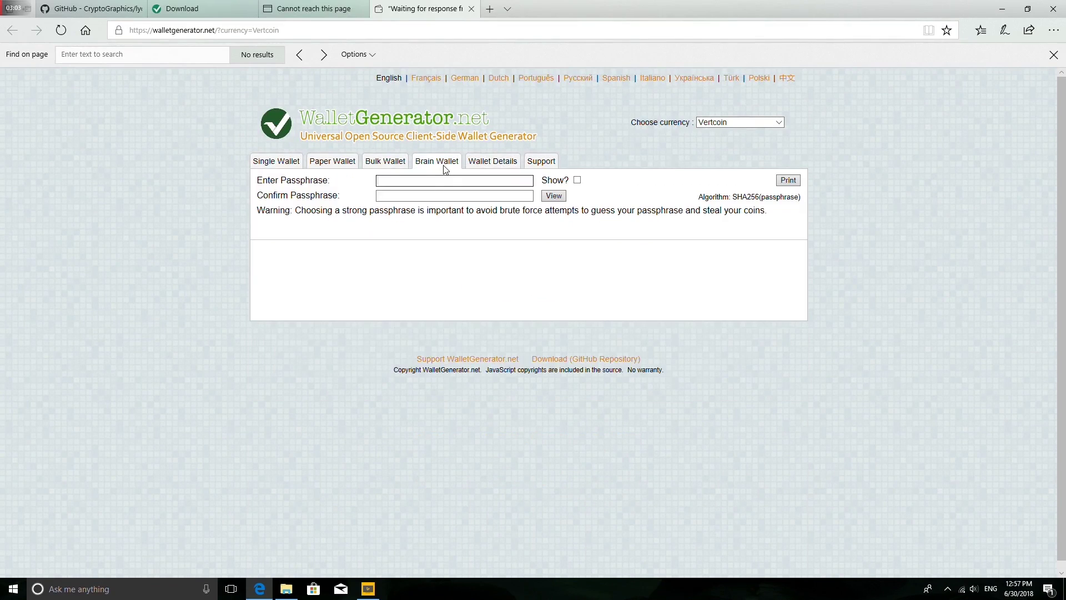
pyautogui.write('•••••••••••••••')
pyautogui.press('Tab')
pyautogui.write('•••••')
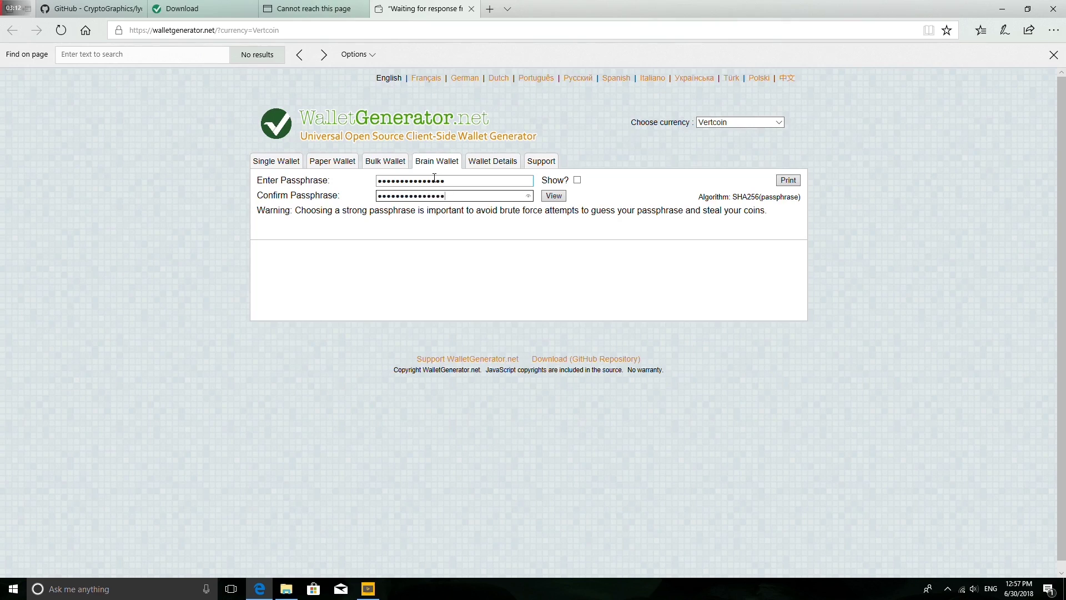
pyautogui.click(577, 180)
pyautogui.click(554, 195)
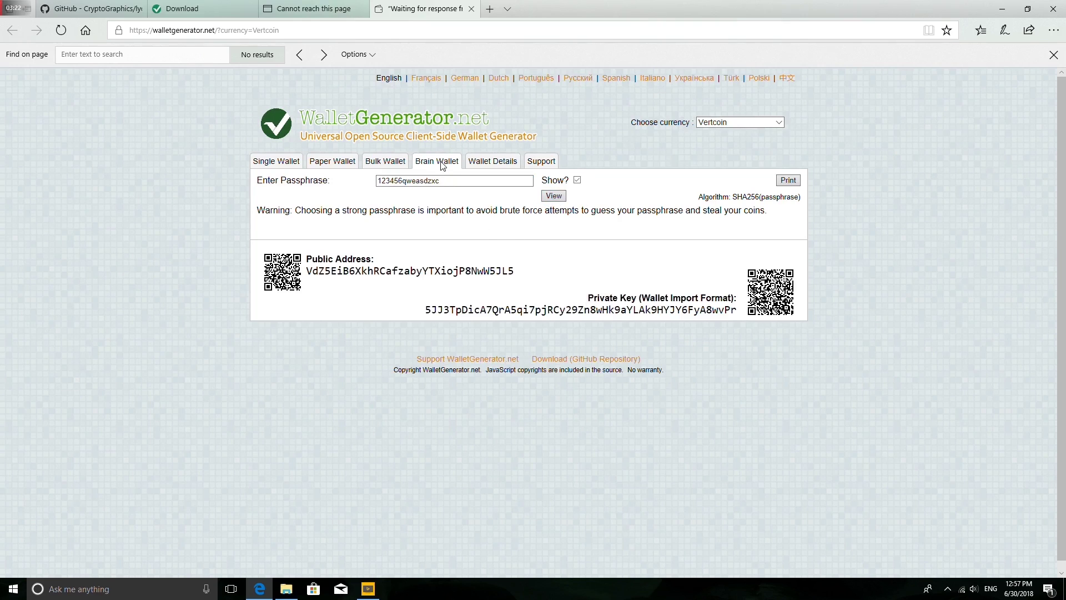
# - Look through the Wallet Details and Support tabs, then return to Brain Wallet and regenerate
pyautogui.click(495, 165)
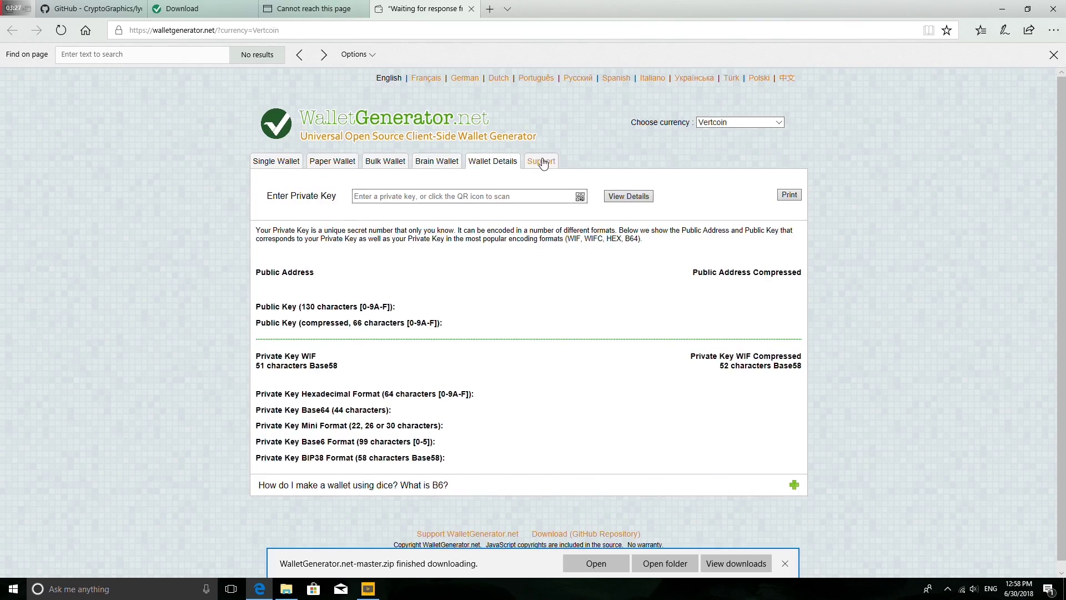
pyautogui.click(542, 161)
pyautogui.moveTo(361, 183); pyautogui.dragTo(579, 182)
pyautogui.scroll(-4, 578, 186)
pyautogui.scroll(4, 578, 186)
pyautogui.click(422, 161)
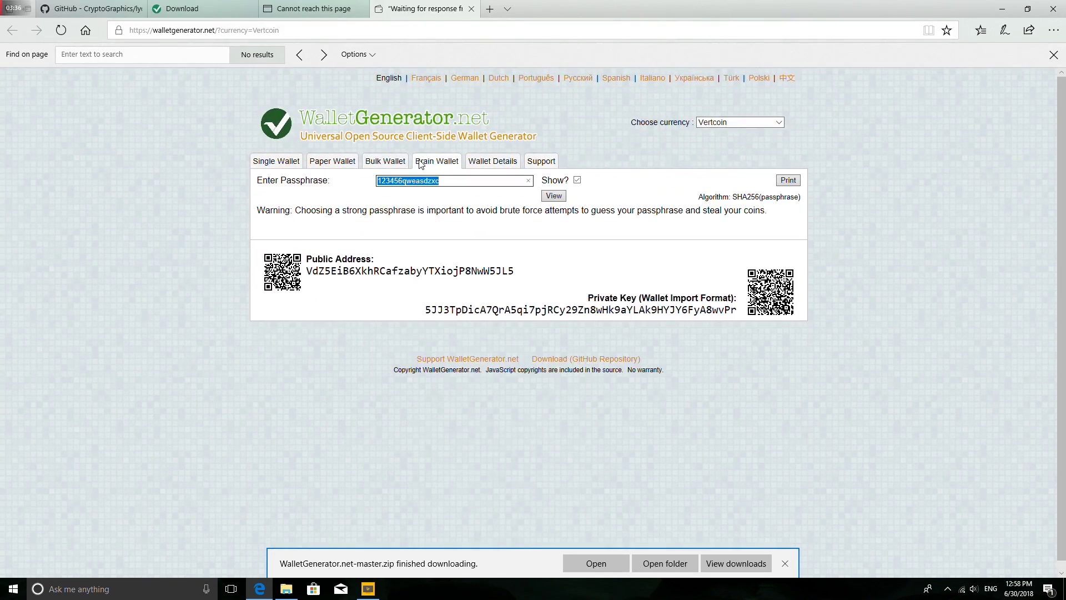
pyautogui.click(574, 183)
pyautogui.click(553, 197)
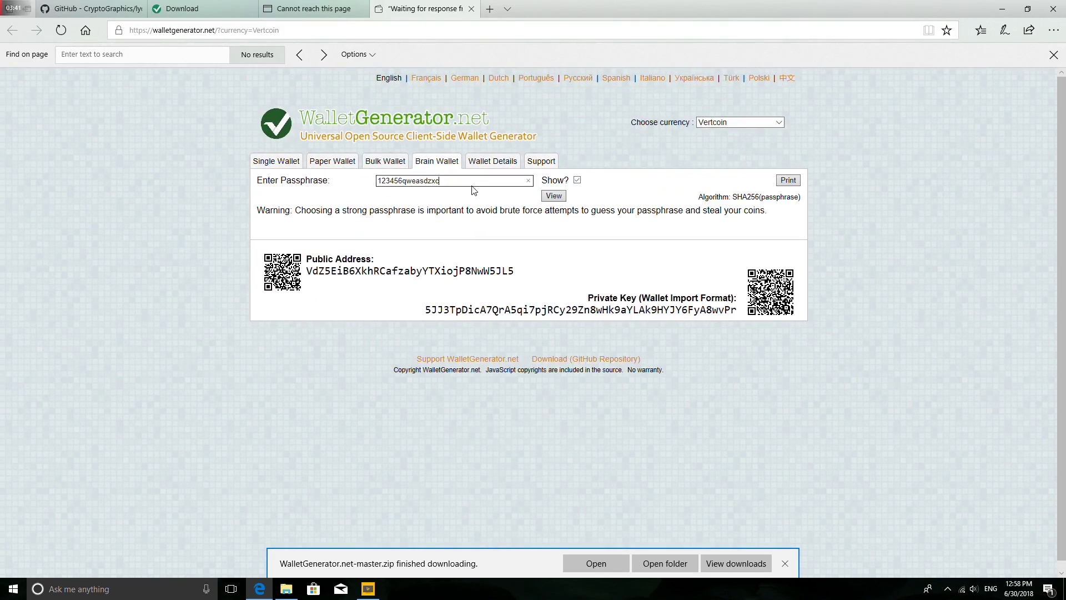
pyautogui.click(416, 162)
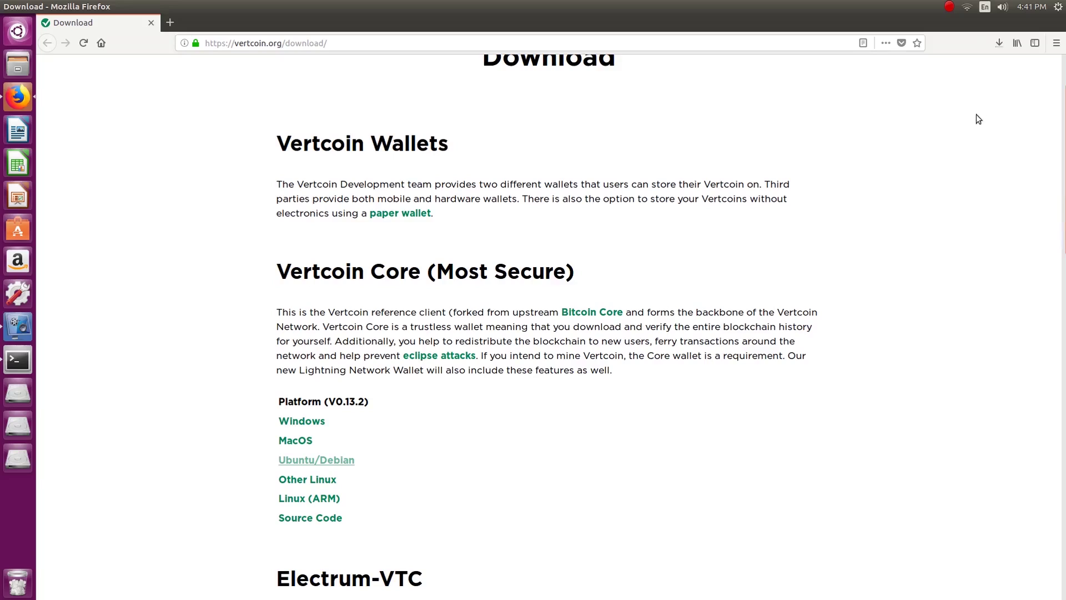
# - Check progress of the vertcoin-qt-v0.13.2-linux-amd64.zip download in Firefox's Downloads panel
pyautogui.click(1000, 35)
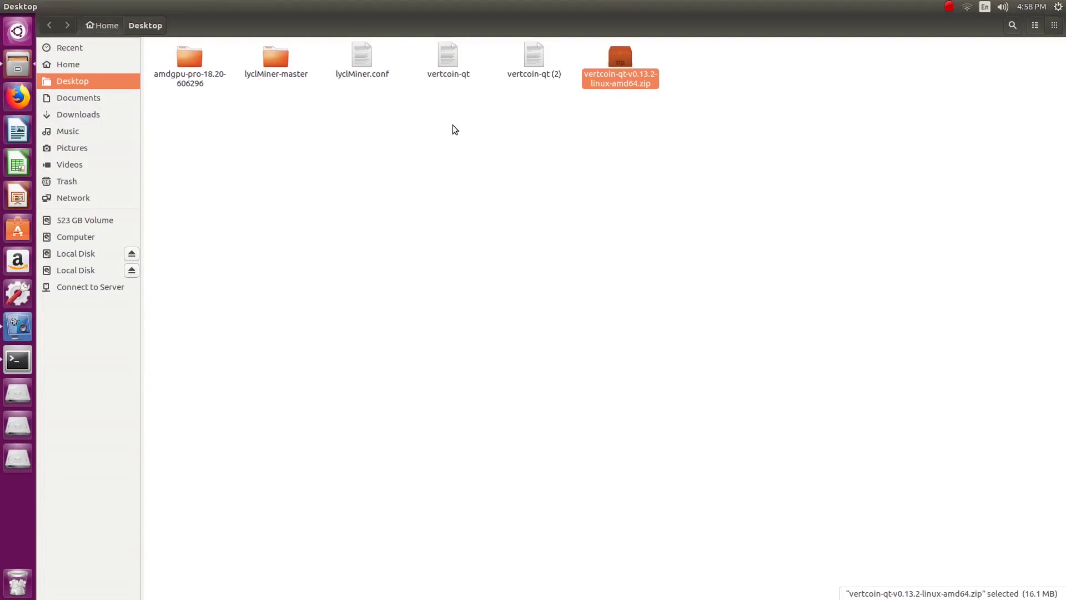
# - Launch vertcoin-qt from the Desktop and bring its first-run Welcome dialog forward
pyautogui.click(455, 64)
pyautogui.rightClick(516, 113)
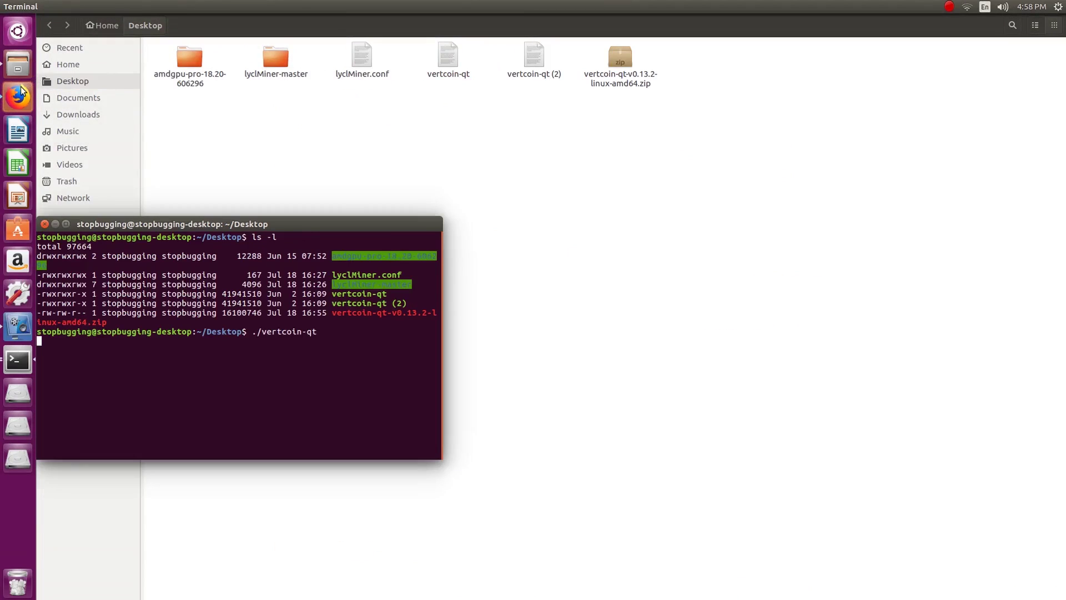
pyautogui.click(22, 91)
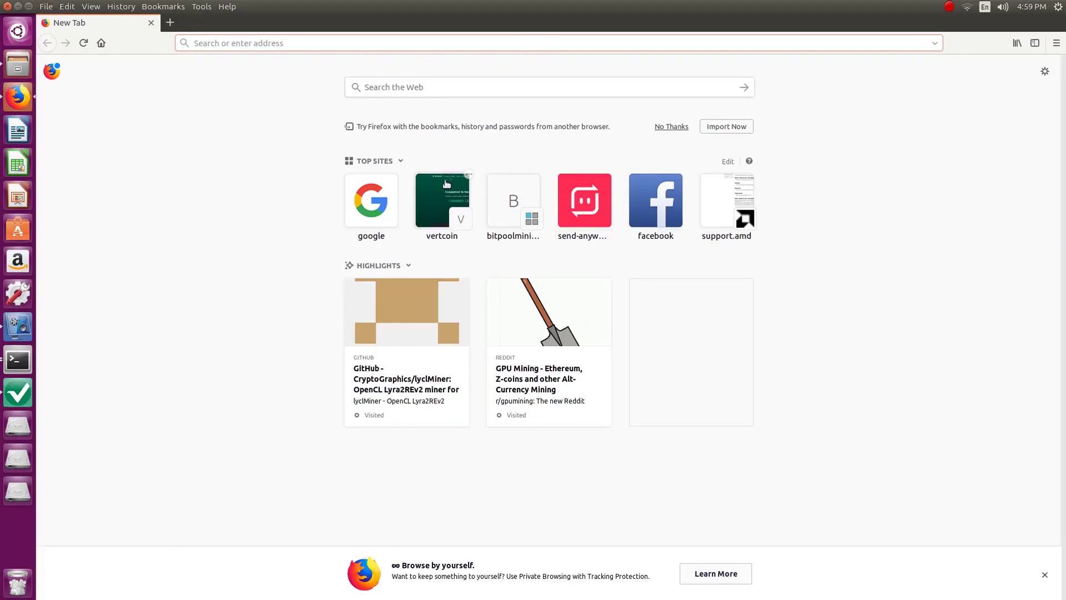
pyautogui.moveTo(442, 197); pyautogui.dragTo(114, 384)
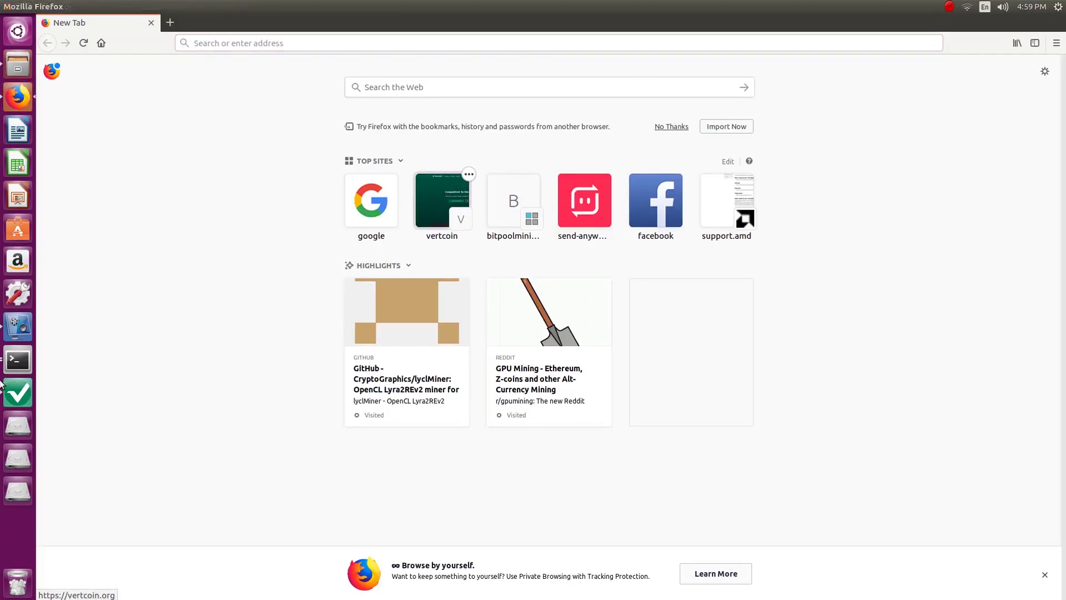
pyautogui.click(18, 392)
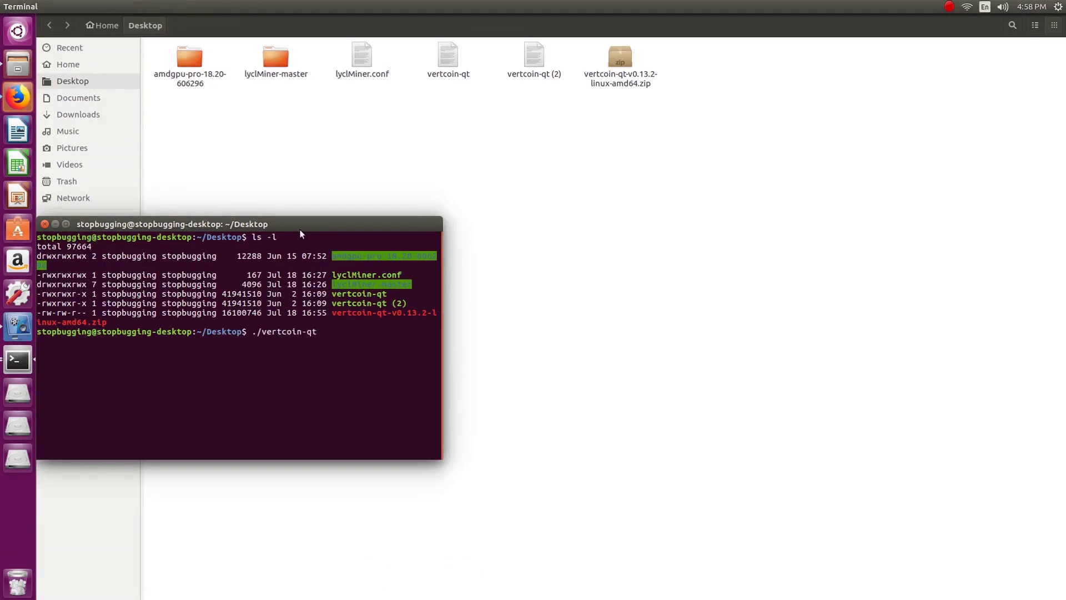
pyautogui.click(20, 94)
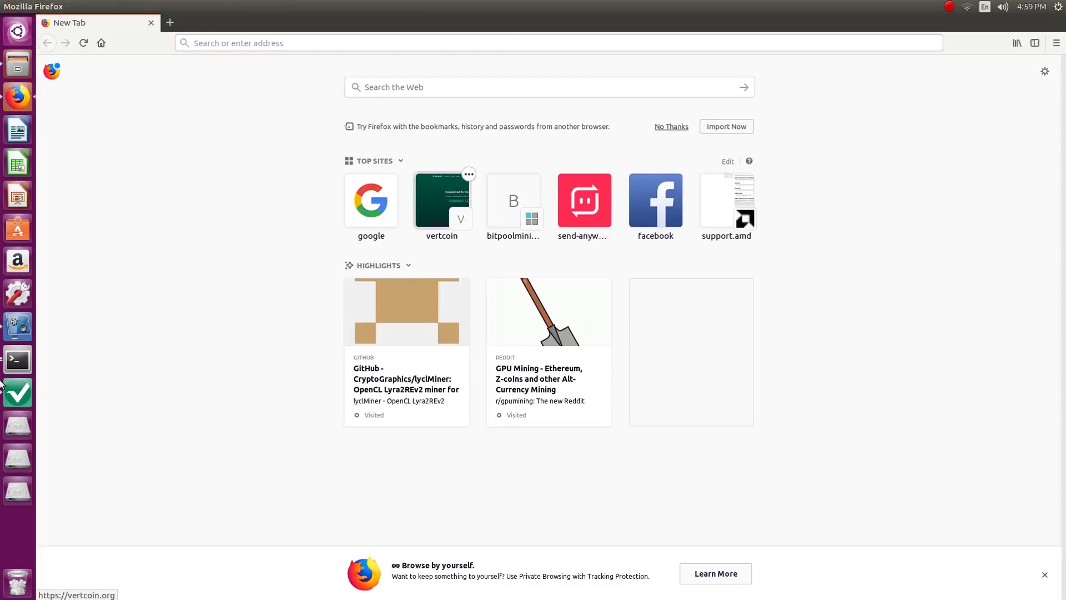
pyautogui.click(17, 392)
# - Store Vertcoin Core's data in a new custom 'vtc linux wallet' folder and load the wallet
pyautogui.click(369, 260)
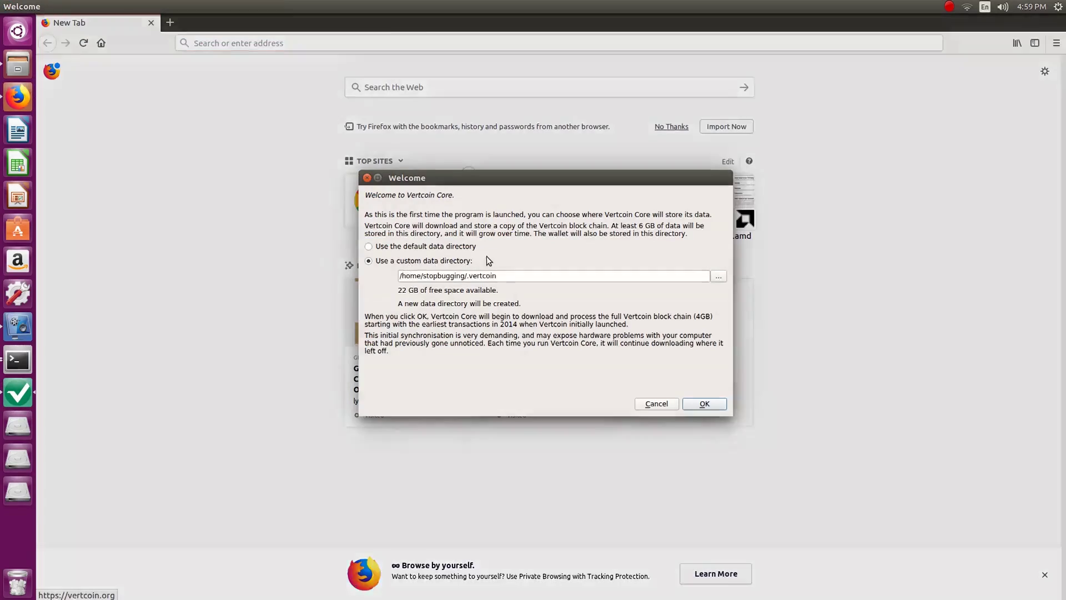
pyautogui.click(719, 276)
pyautogui.click(512, 198)
pyautogui.click(511, 199)
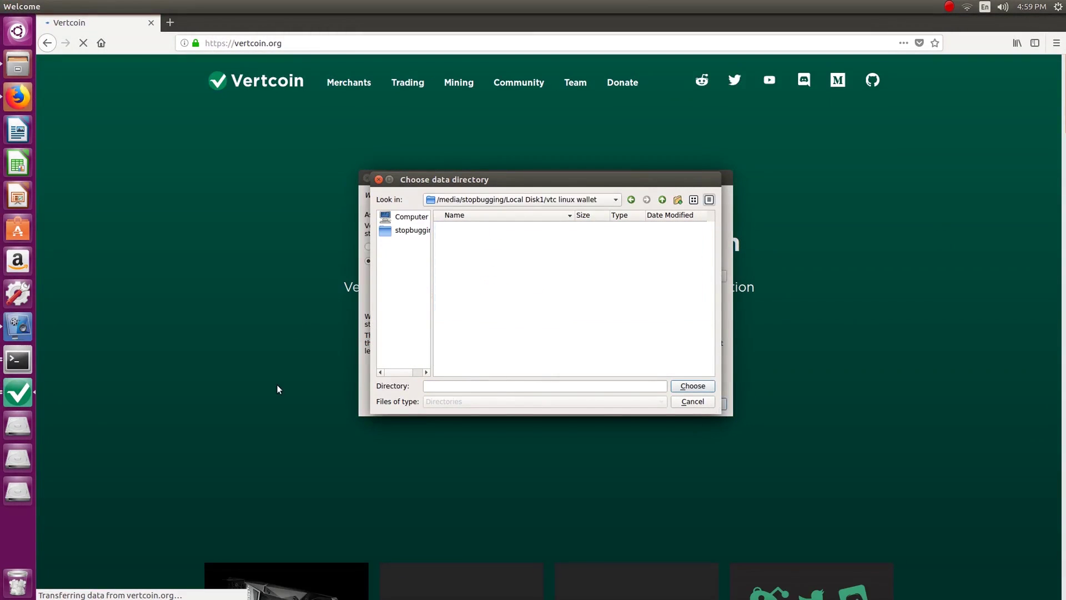
pyautogui.click(693, 385)
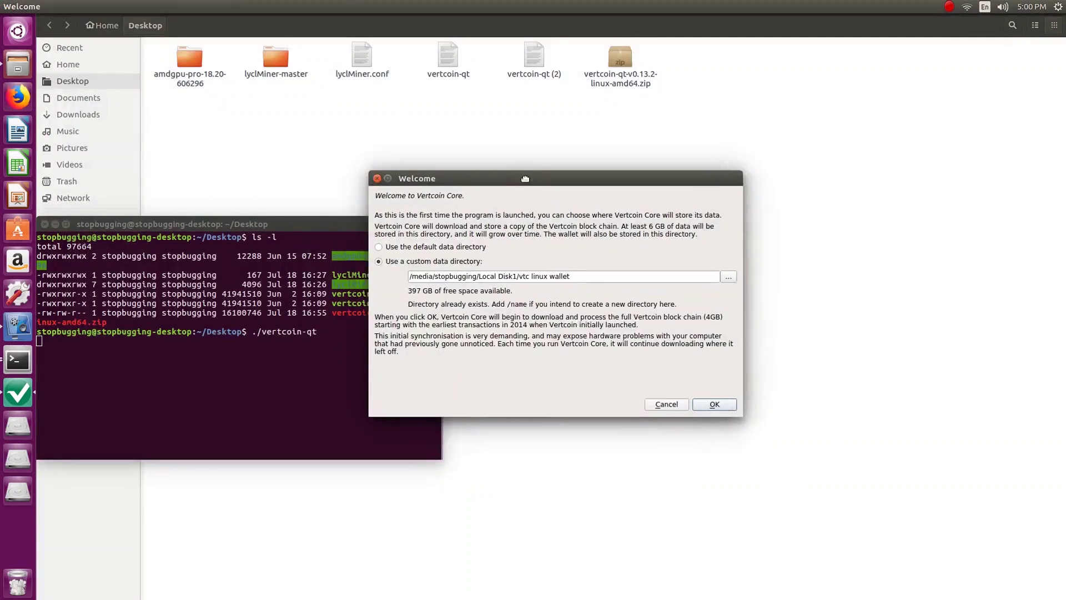
pyautogui.moveTo(525, 179); pyautogui.dragTo(623, 156)
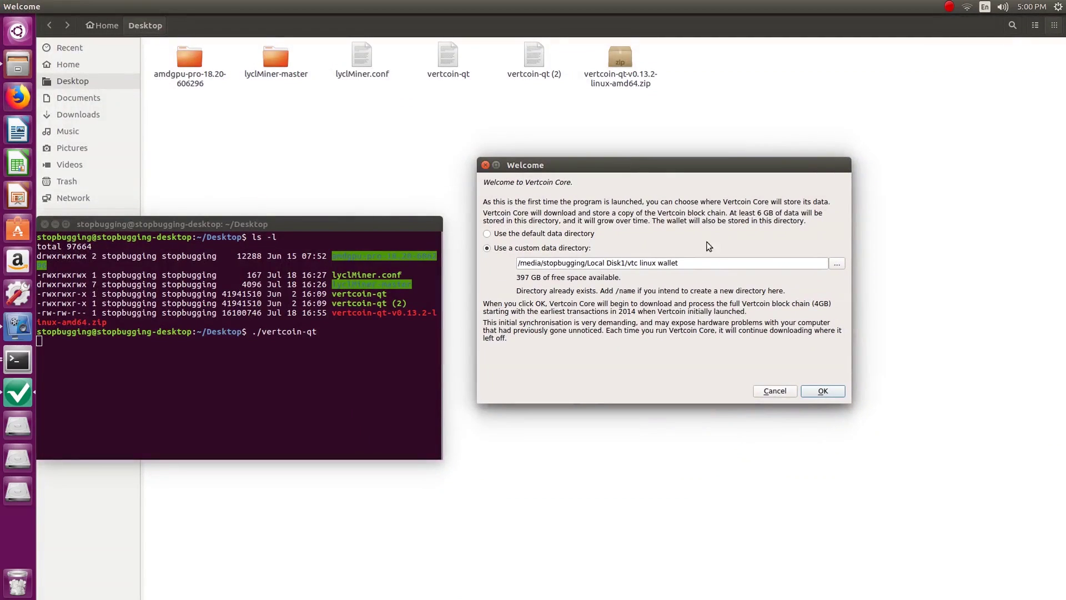
pyautogui.click(828, 395)
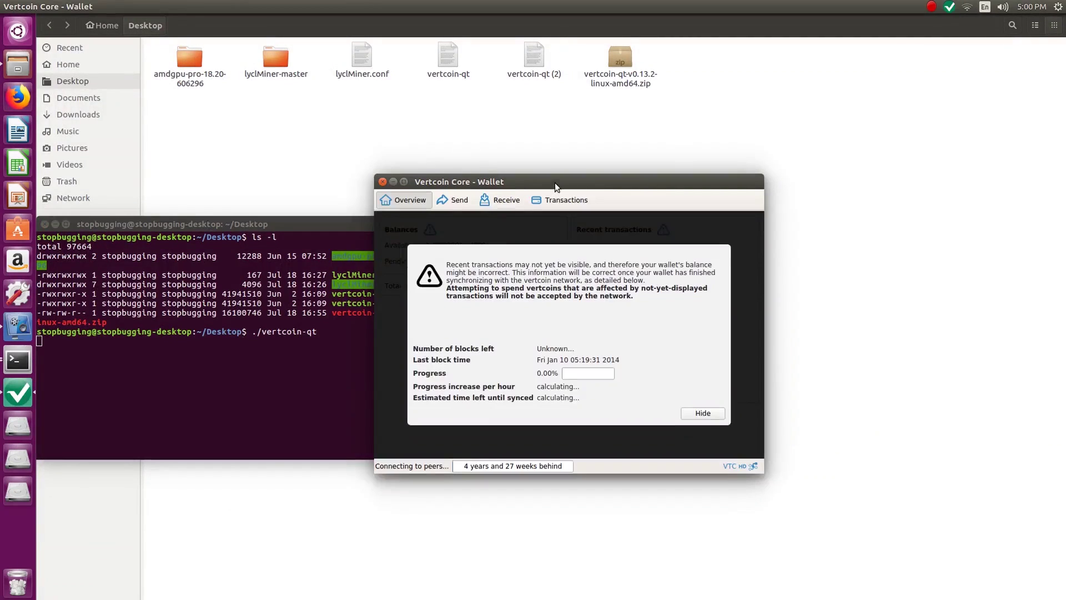
# - Run getnewaddress -address_type legacy in the debug console and copy the new address
pyautogui.doubleClick(554, 180)
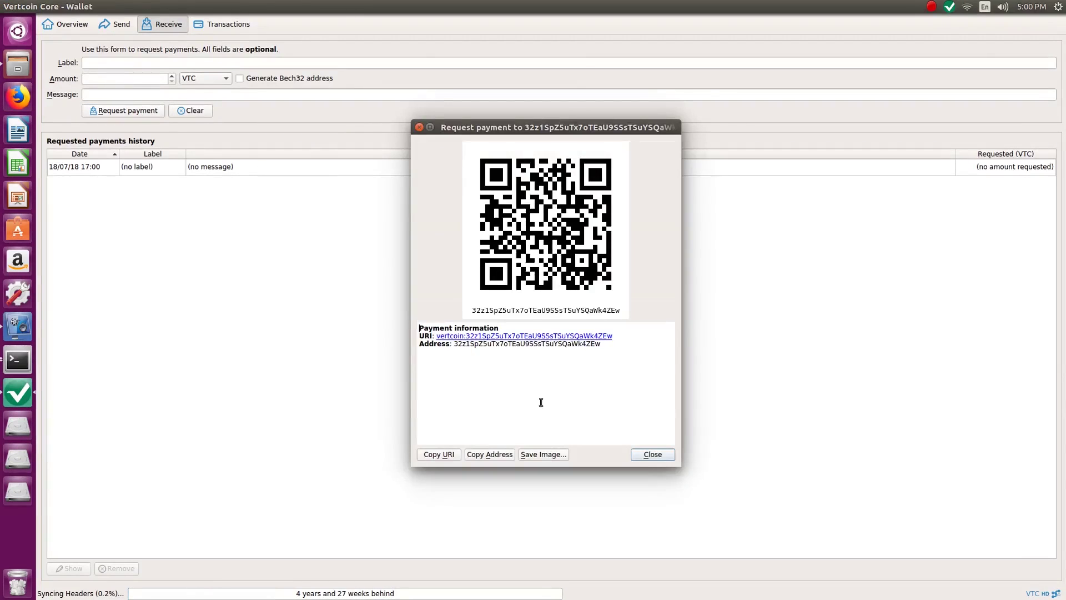
pyautogui.press('Escape')
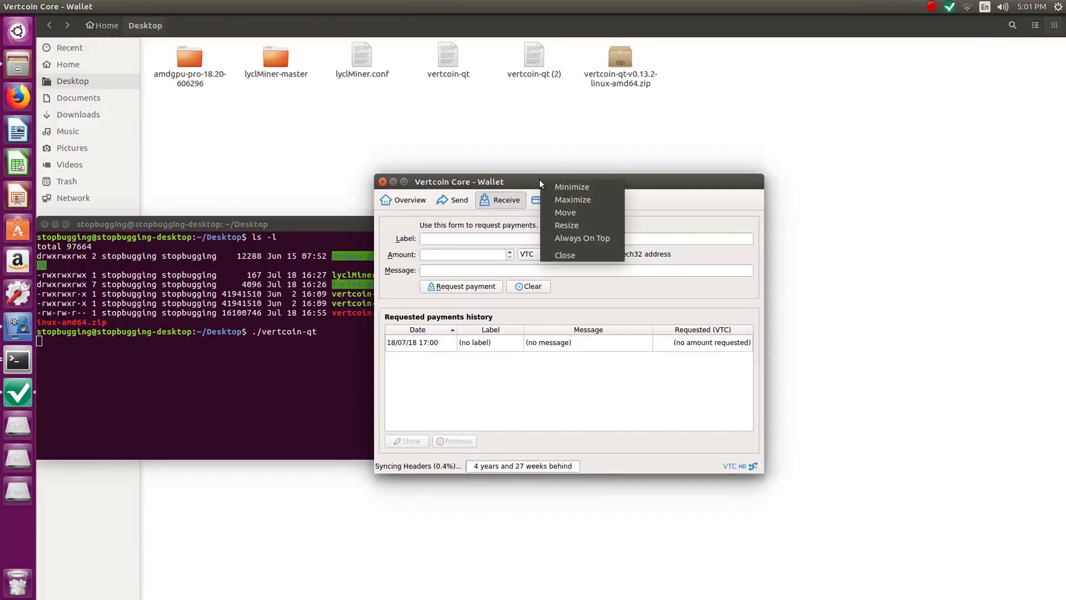
pyautogui.click(644, 194)
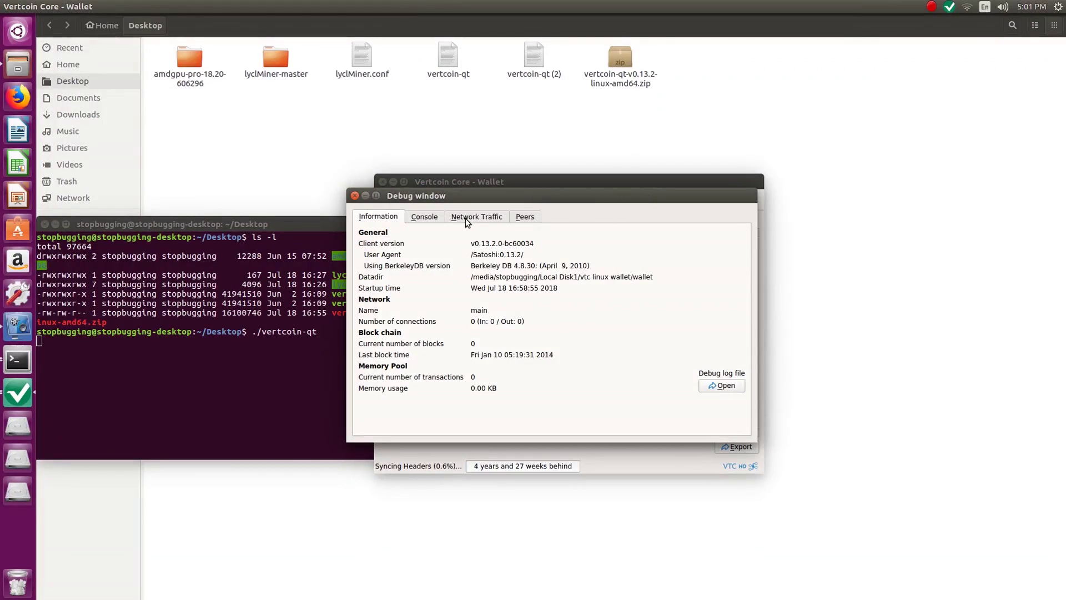
pyautogui.click(418, 220)
pyautogui.write('getnewaddress -address_type legacy')
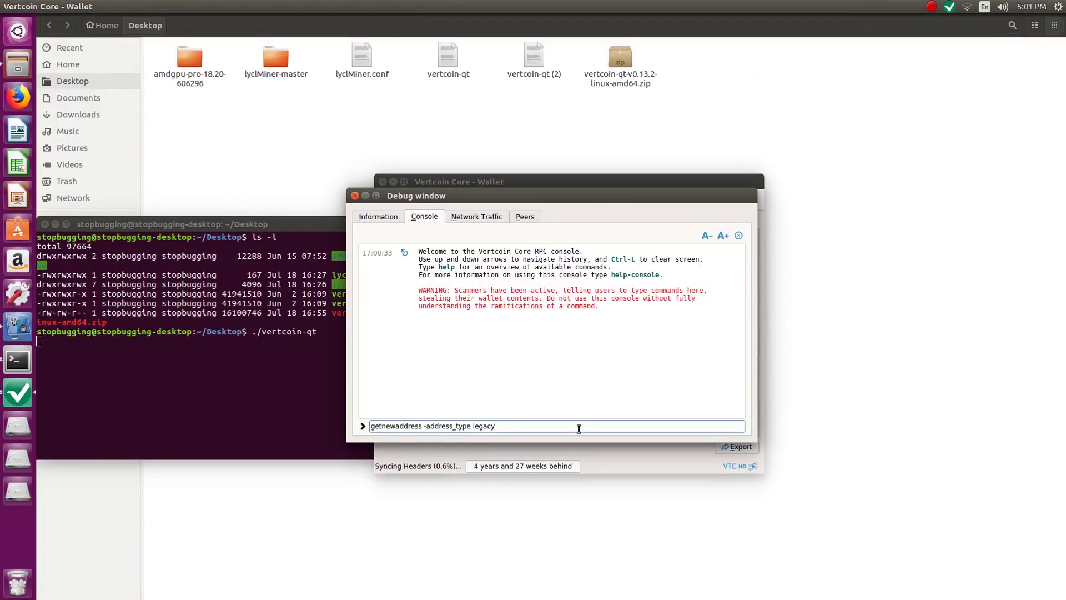
pyautogui.press('Return')
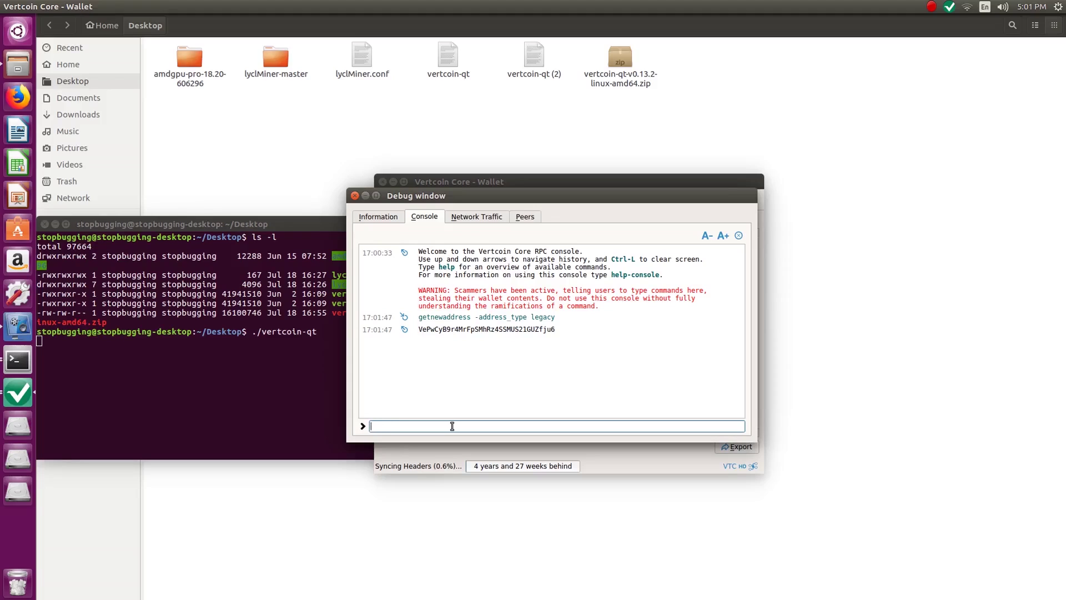
pyautogui.doubleClick(450, 328)
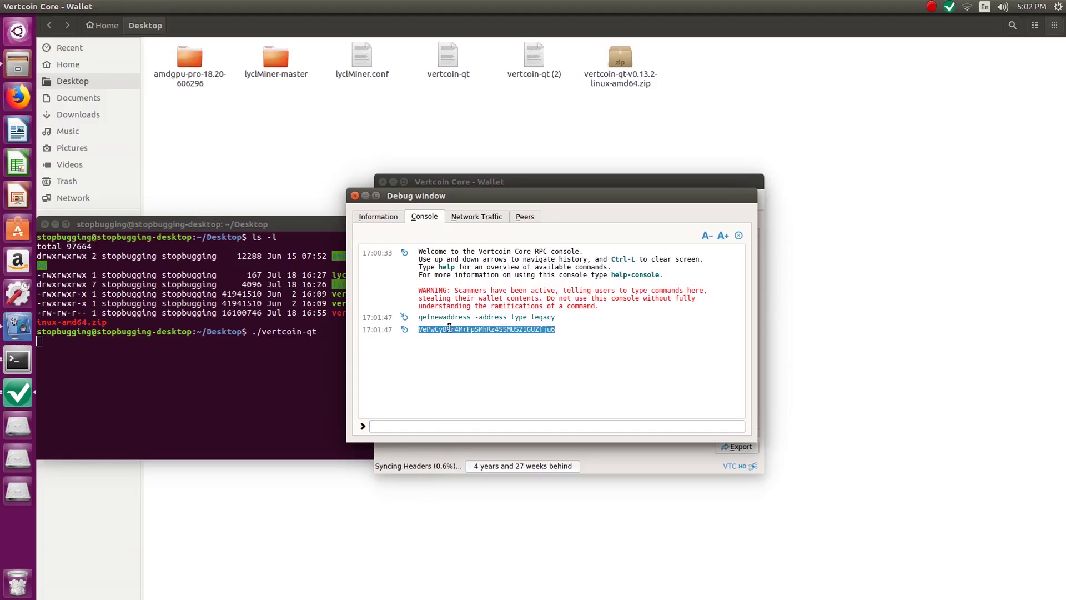
pyautogui.click(355, 195)
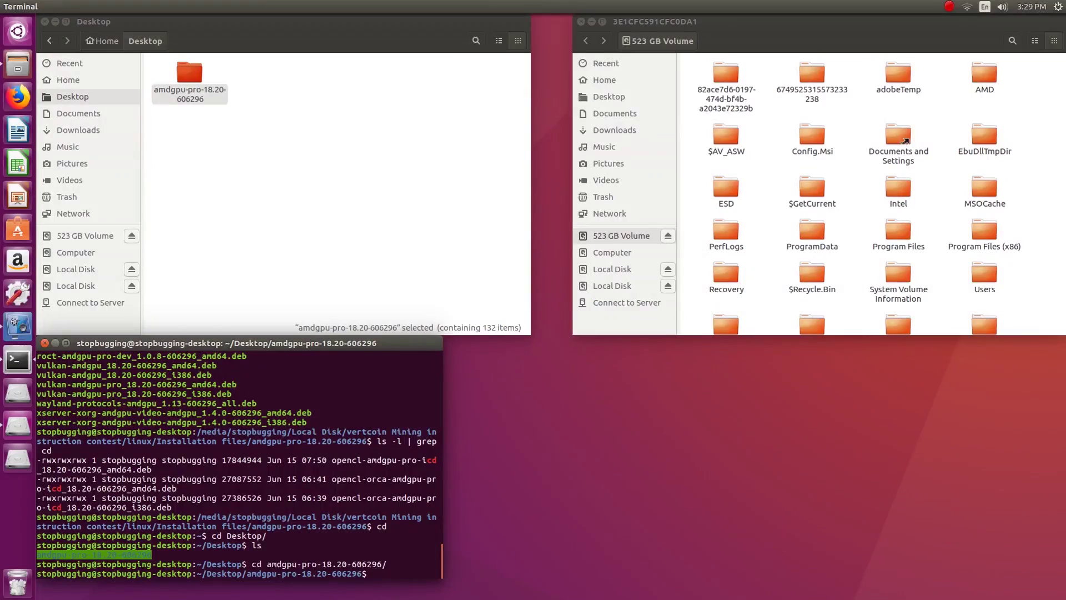
# - Run ./amdgpu-install --headless --opencl=legacy,pal and enter the sudo password
pyautogui.write('./amdgpu-install --headless  --ope')
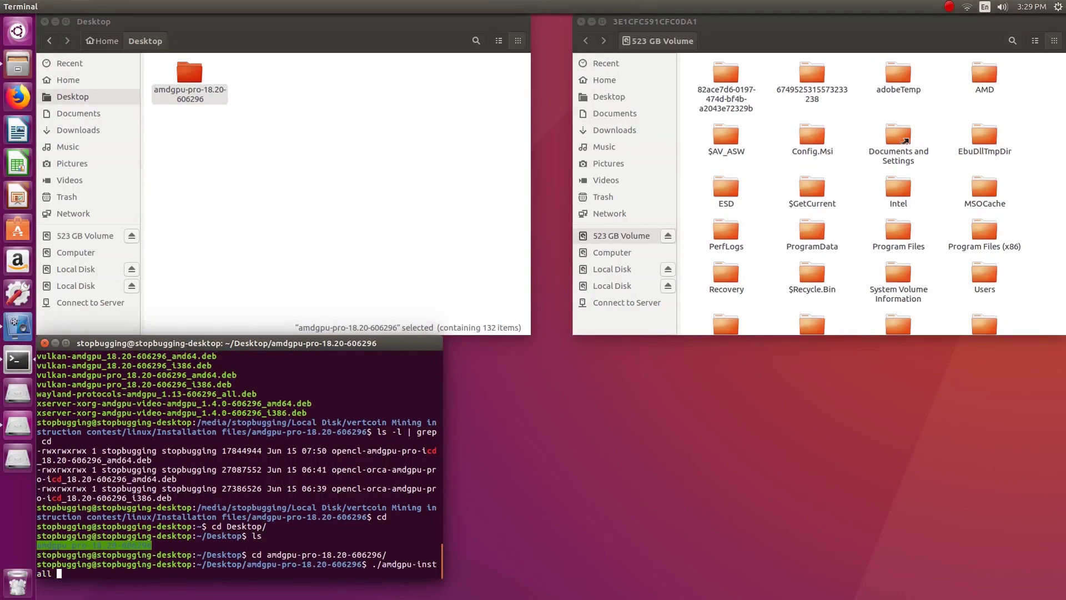
pyautogui.press('BackSpace')
pyautogui.press('BackSpace')
pyautogui.press('BackSpace')
pyautogui.press('BackSpace')
pyautogui.press('BackSpace')
pyautogui.press('BackSpace')
pyautogui.press('BackSpace')
pyautogui.write('--opencl=legacy,pal')
pyautogui.press('Return')
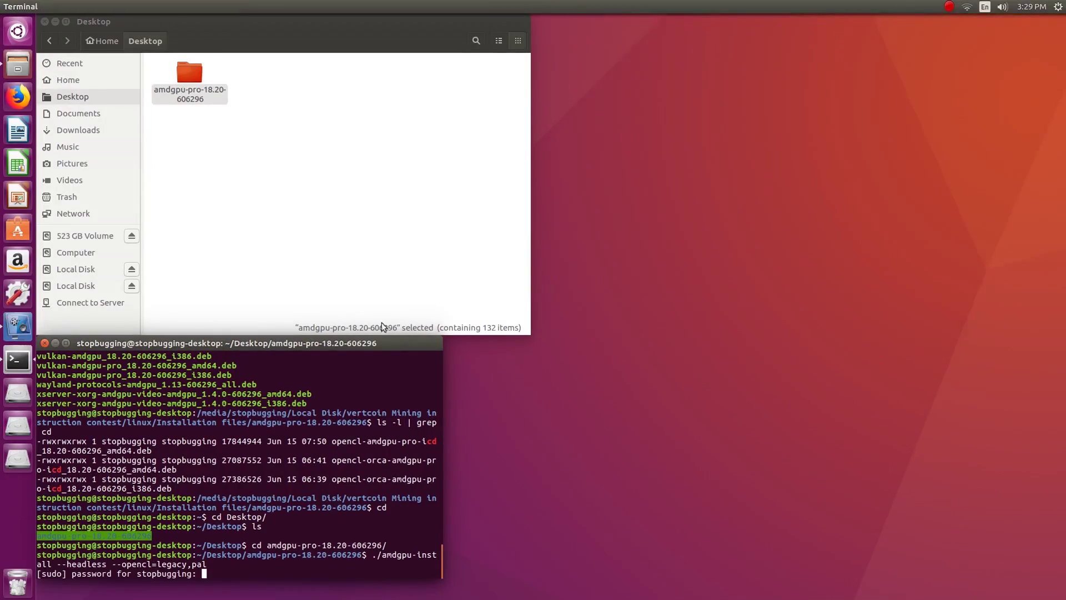
pyautogui.press('Return')
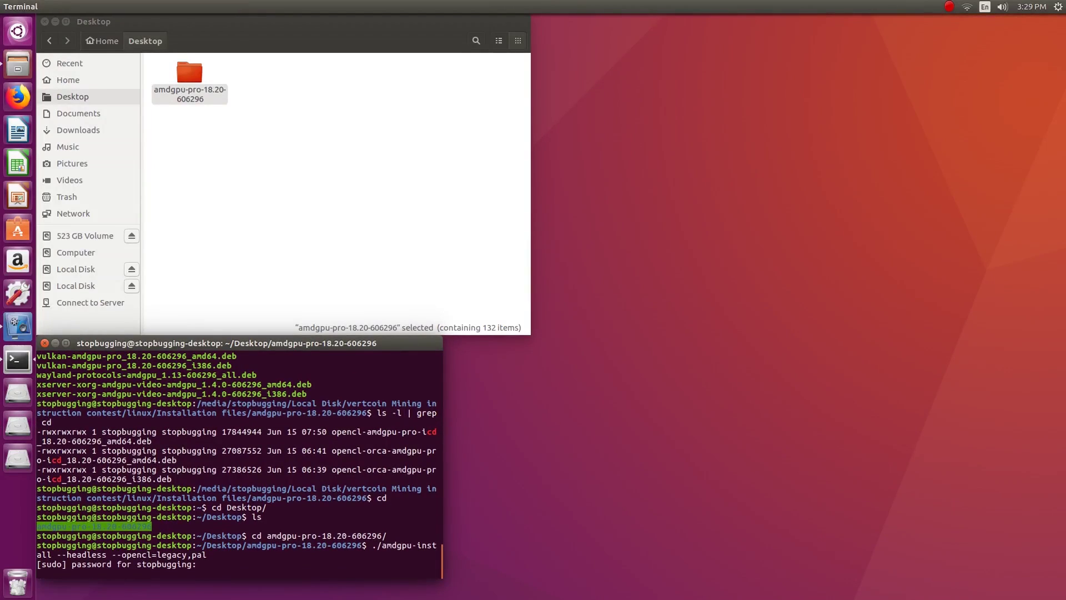
pyautogui.press('Return')
# - Copy the lyclMiner-master folder to the Desktop and open a second terminal window
pyautogui.click(50, 41)
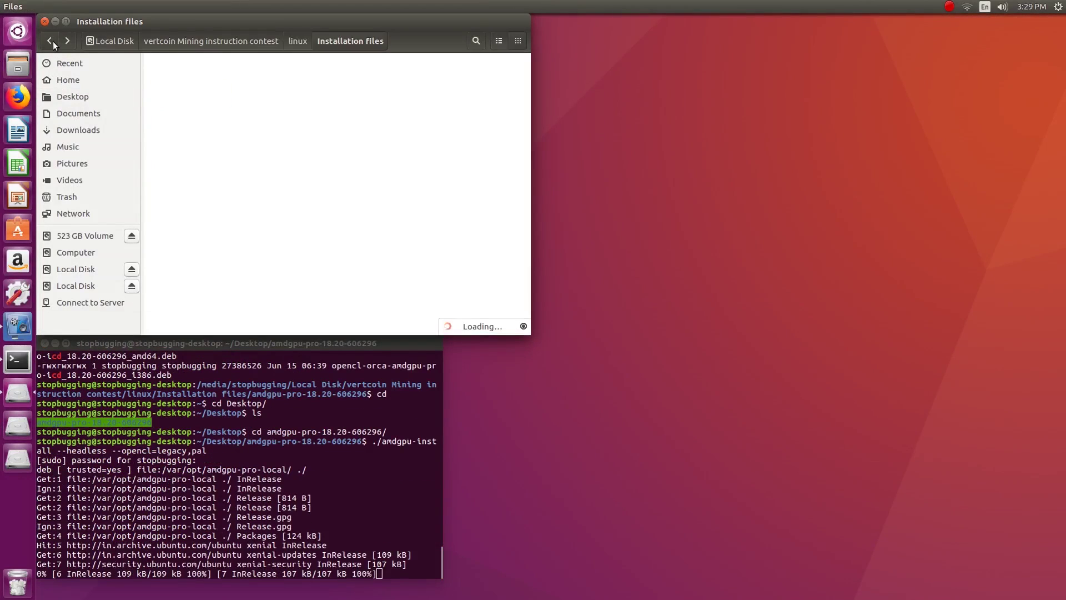
pyautogui.click(53, 42)
pyautogui.click(329, 42)
pyautogui.hotkey('ctrl', 'alt', 't')
pyautogui.moveTo(422, 19); pyautogui.dragTo(529, 39)
pyautogui.write('c')
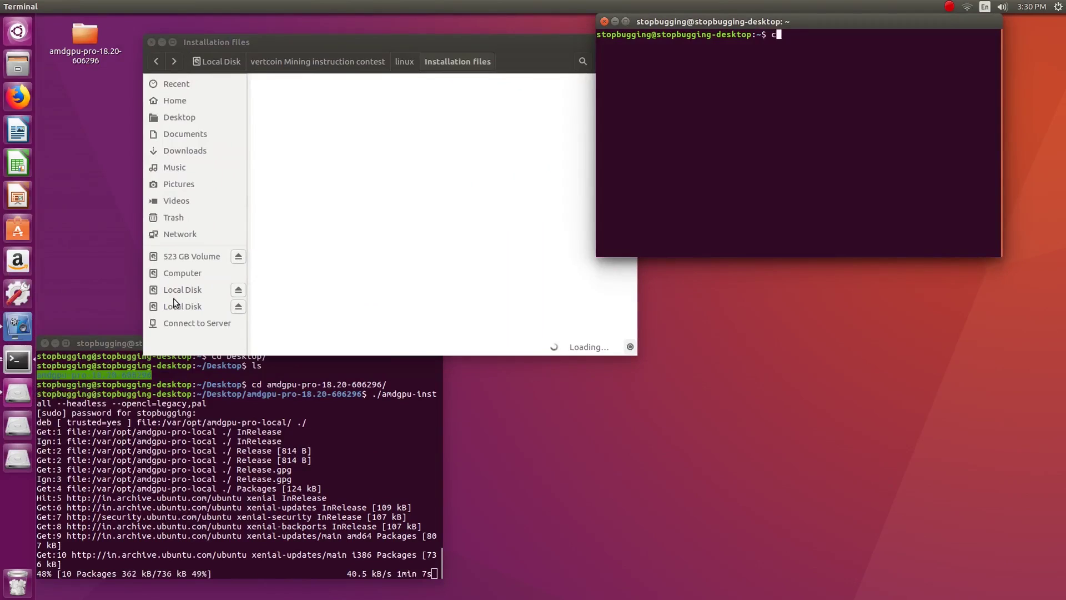
pyautogui.write('p')
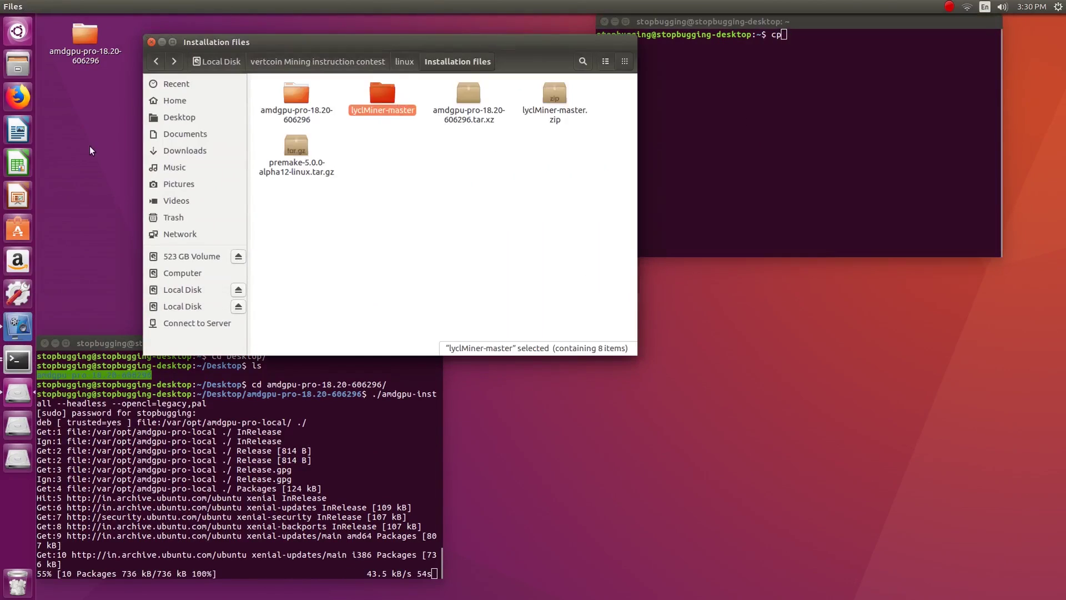
pyautogui.click(89, 145)
pyautogui.hotkey('ctrl', 'v')
pyautogui.click(151, 41)
# - Move and enlarge the installer terminal and the second terminal to fill the screen
pyautogui.moveTo(287, 341); pyautogui.dragTo(436, 33)
pyautogui.moveTo(178, 257); pyautogui.dragTo(120, 380)
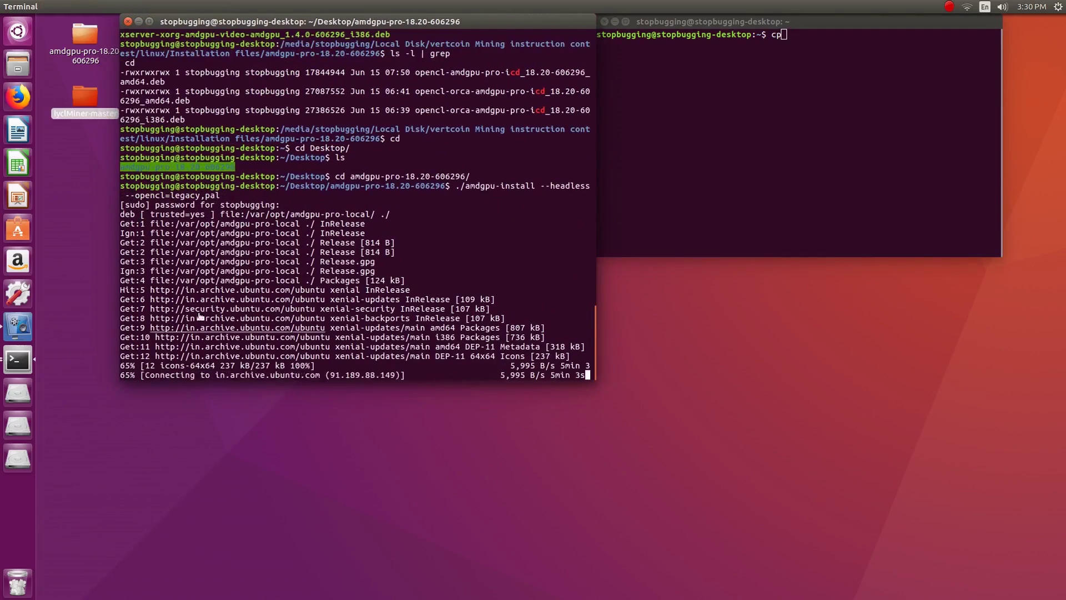
pyautogui.moveTo(1003, 256); pyautogui.dragTo(1061, 381)
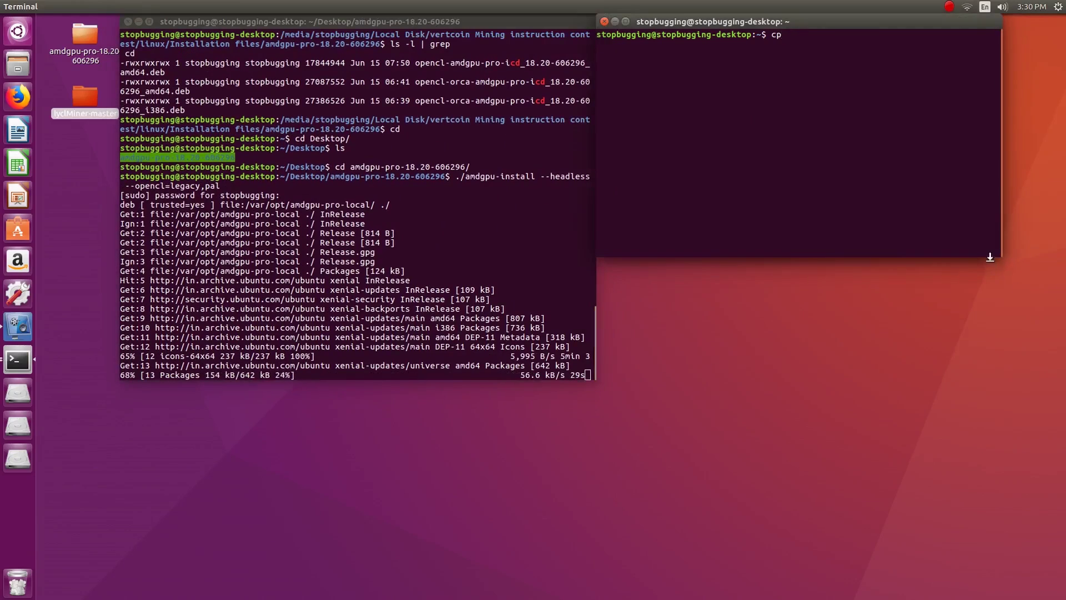
pyautogui.moveTo(1004, 267); pyautogui.dragTo(1062, 381)
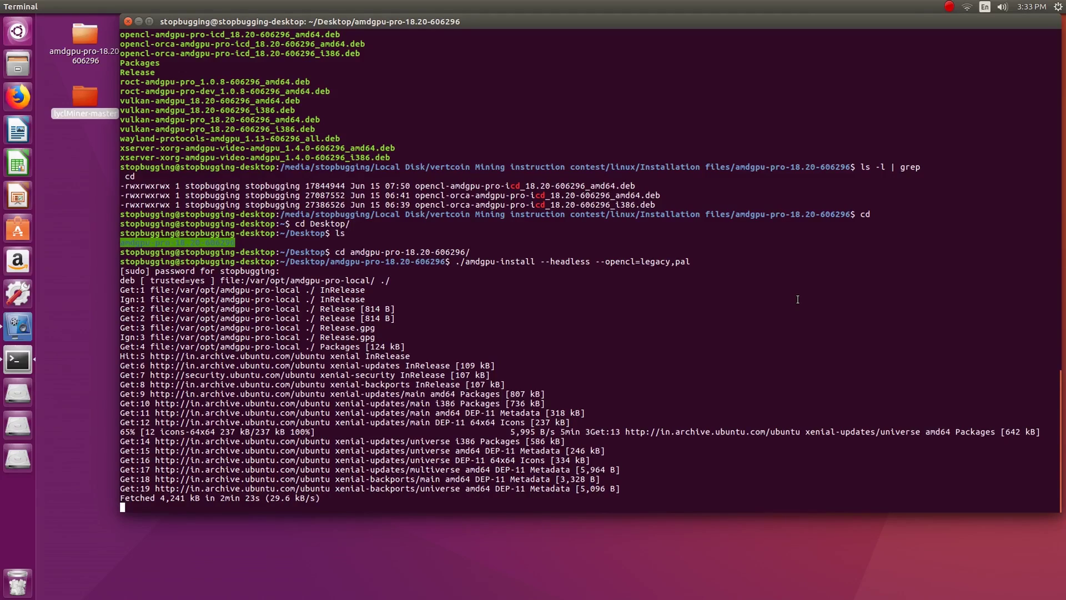
# - Copy the README's apt-get command and install libcurl4-openssl-dev, libssl-dev, libjansson-dev and opencl-headers
pyautogui.click(949, 7)
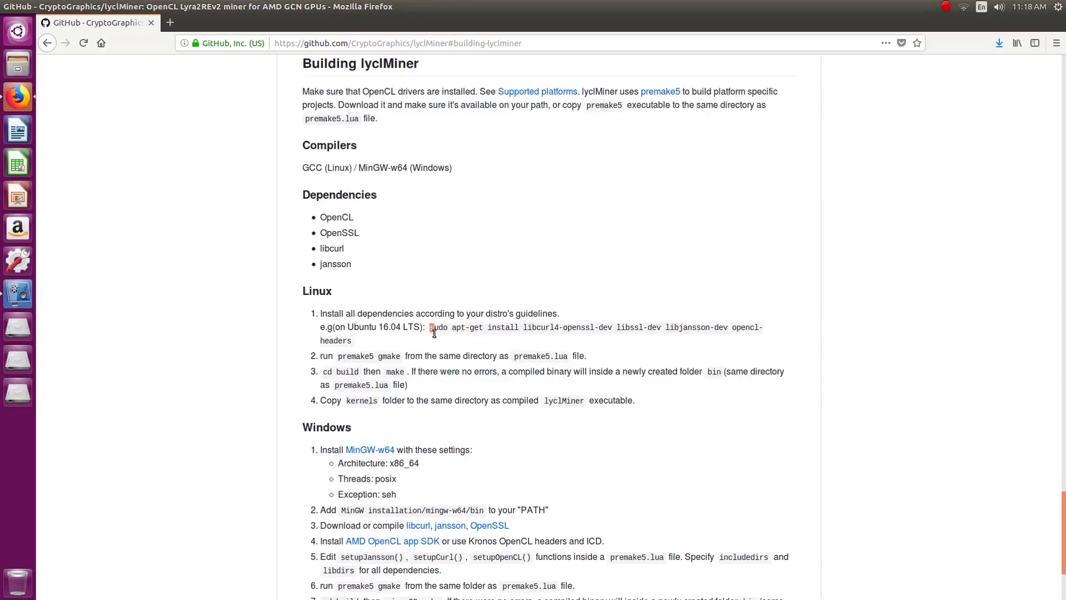
pyautogui.moveTo(431, 328); pyautogui.dragTo(455, 338)
pyautogui.rightClick(455, 338)
pyautogui.click(483, 348)
pyautogui.hotkey('ctrl', 'alt', 't')
pyautogui.hotkey('ctrl', 'shift', 'v')
pyautogui.press('Return')
pyautogui.press('Return')
pyautogui.write('y')
pyautogui.press('Return')
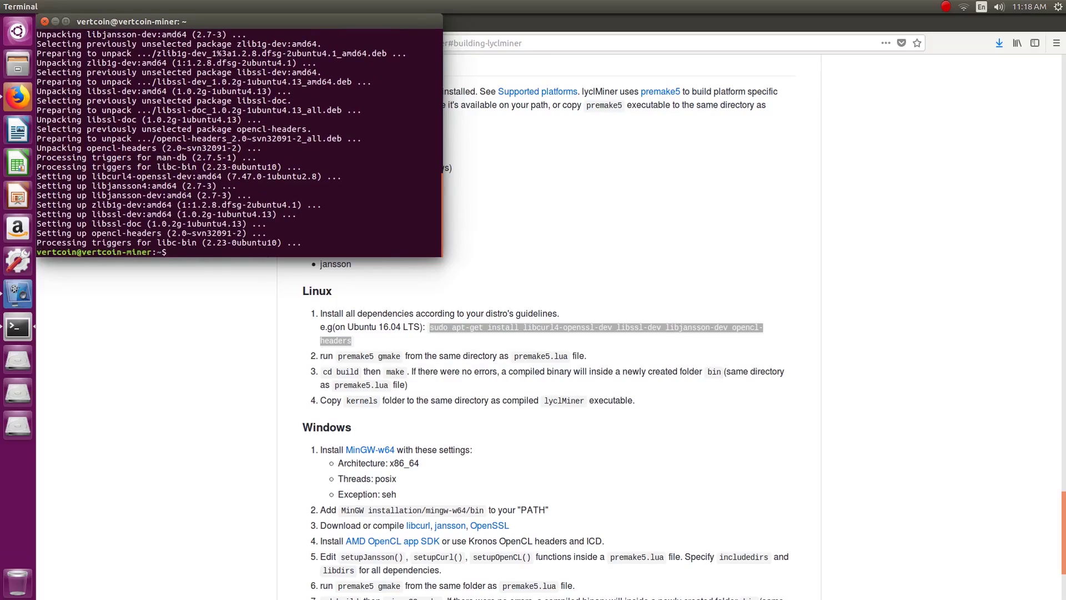
# - Search the web for premake, then download and save the lyclMiner source as a ZIP
pyautogui.click(740, 175)
pyautogui.click(170, 24)
pyautogui.write('premake')
pyautogui.press('Return')
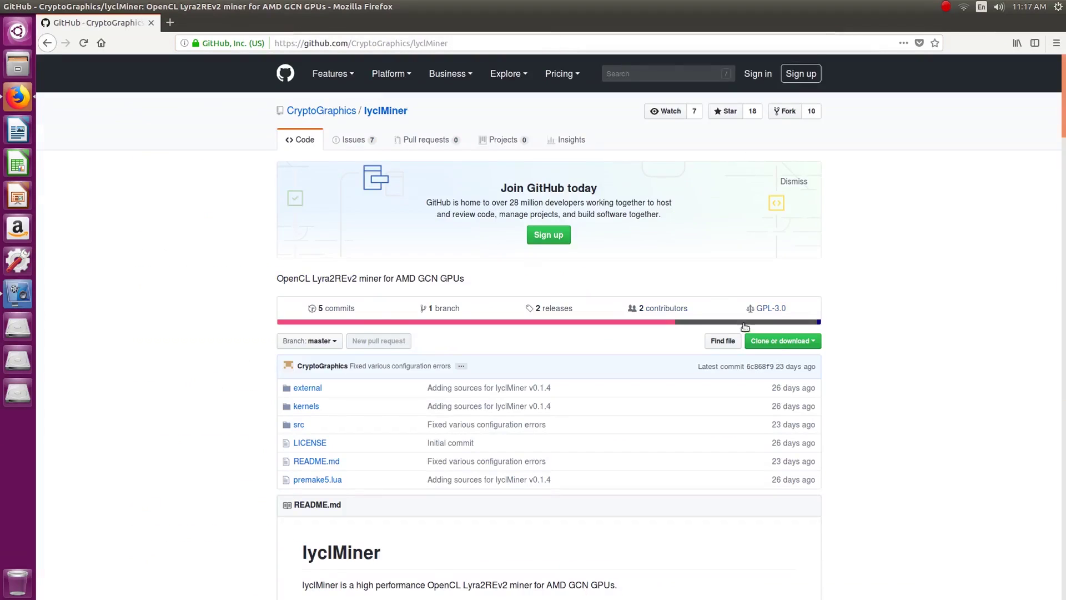
pyautogui.click(778, 341)
pyautogui.click(717, 432)
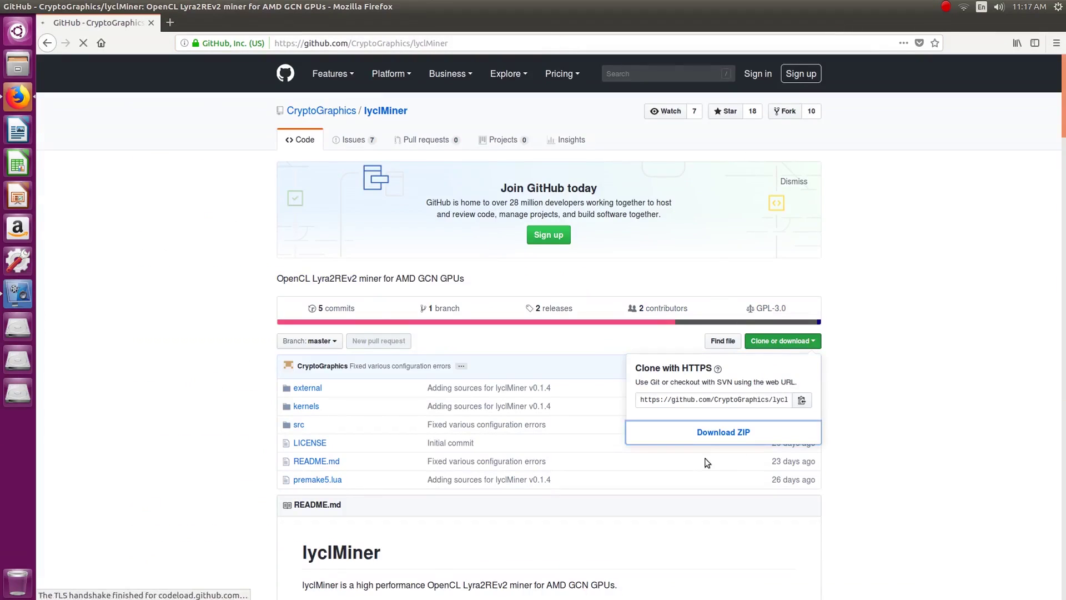
pyautogui.click(471, 336)
pyautogui.click(668, 389)
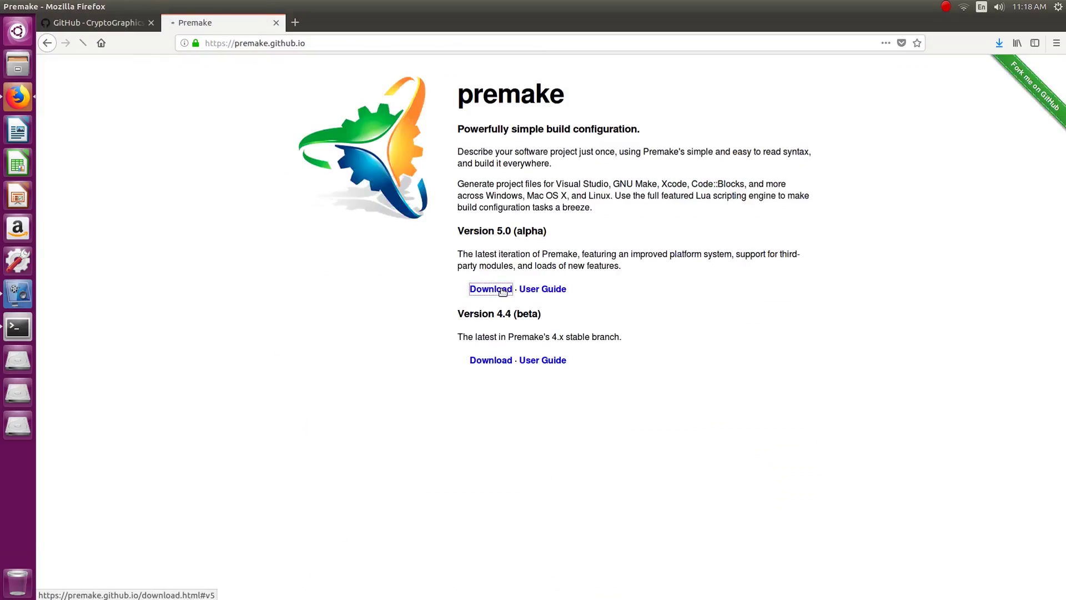
# - Download premake-5.0.0-alpha12-linux.tar.gz and show both downloads in the Downloads folder
pyautogui.click(414, 486)
pyautogui.click(636, 265)
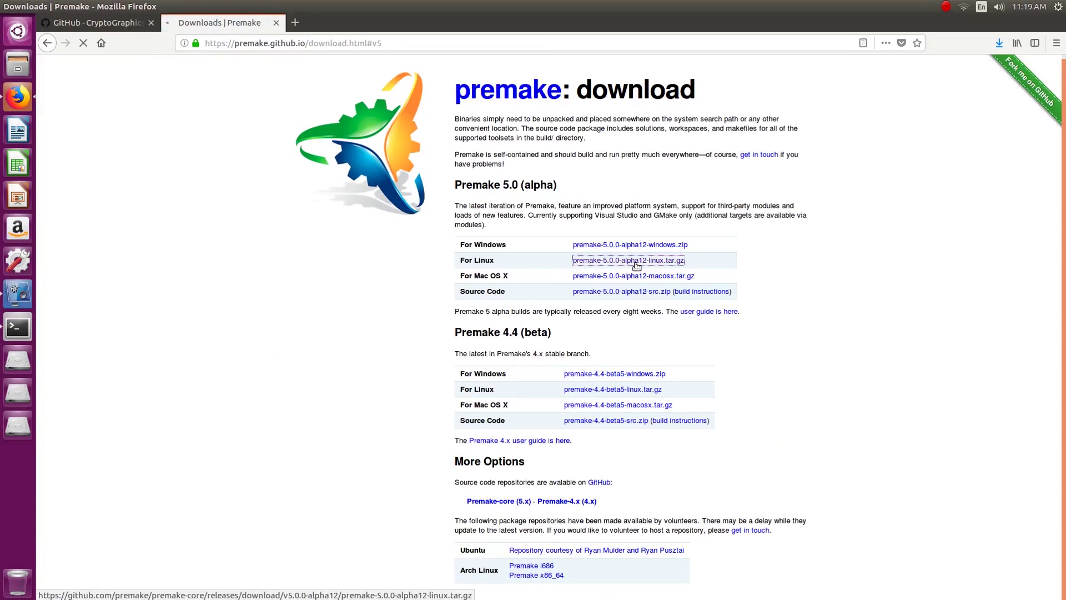
pyautogui.click(656, 310)
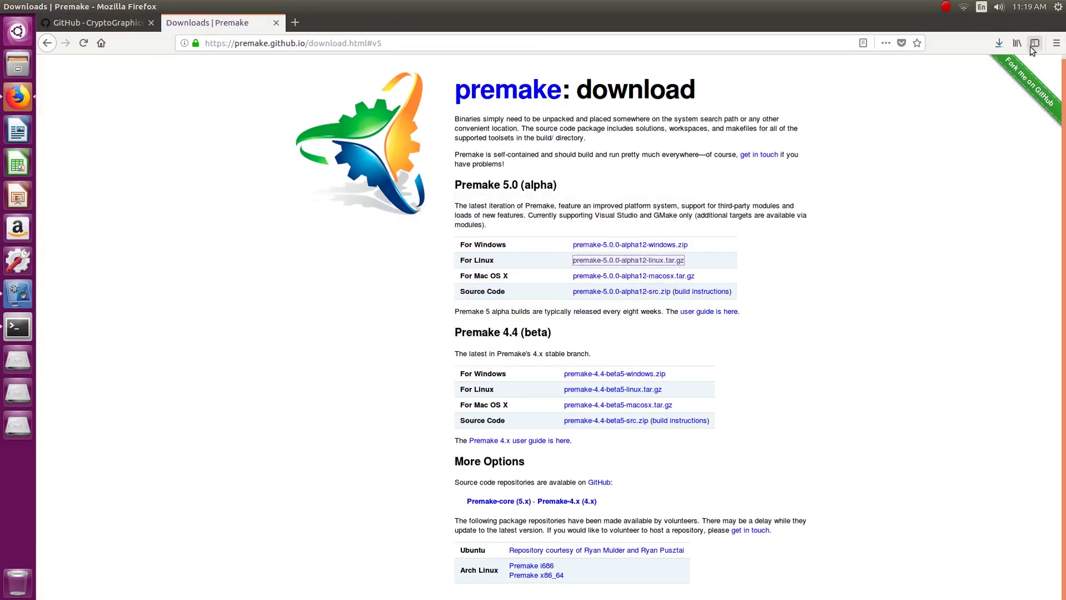
pyautogui.click(999, 44)
pyautogui.click(988, 111)
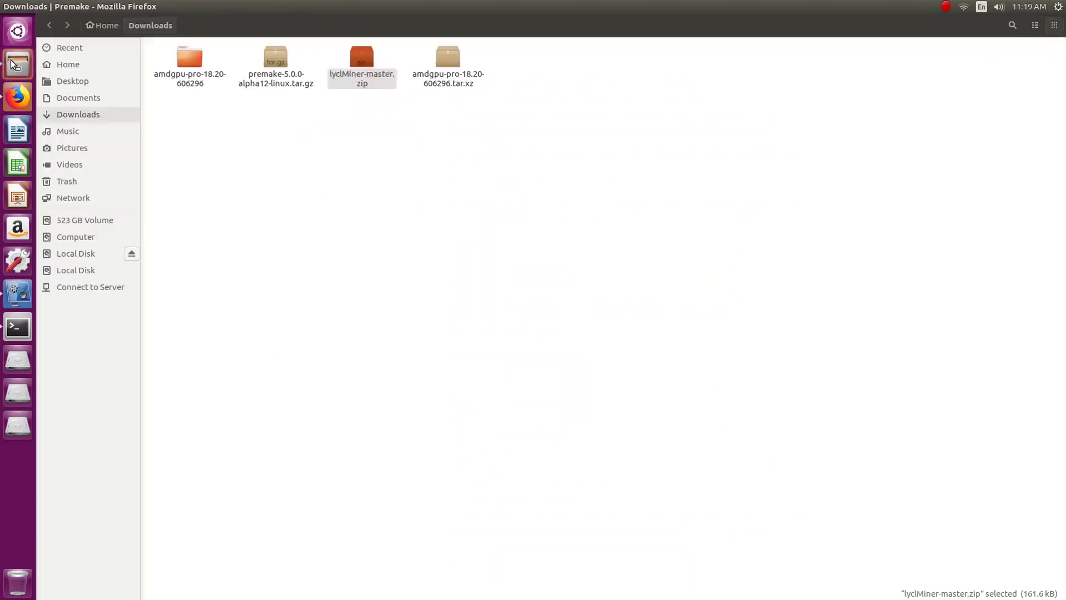
# - Extract lyclMiner-master.zip and the premake archive in place
pyautogui.rightClick(358, 79)
pyautogui.click(395, 225)
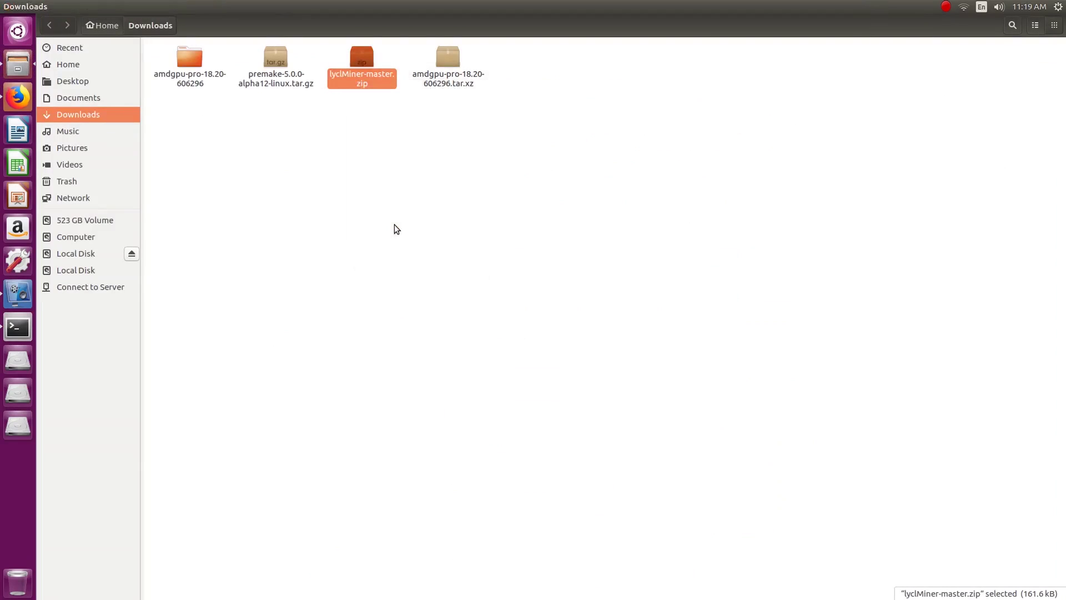
pyautogui.click(529, 82)
pyautogui.rightClick(388, 84)
pyautogui.click(436, 228)
# - Copy premake5 into the lyclMiner-master folder and close the old terminal window
pyautogui.rightClick(623, 58)
pyautogui.click(238, 86)
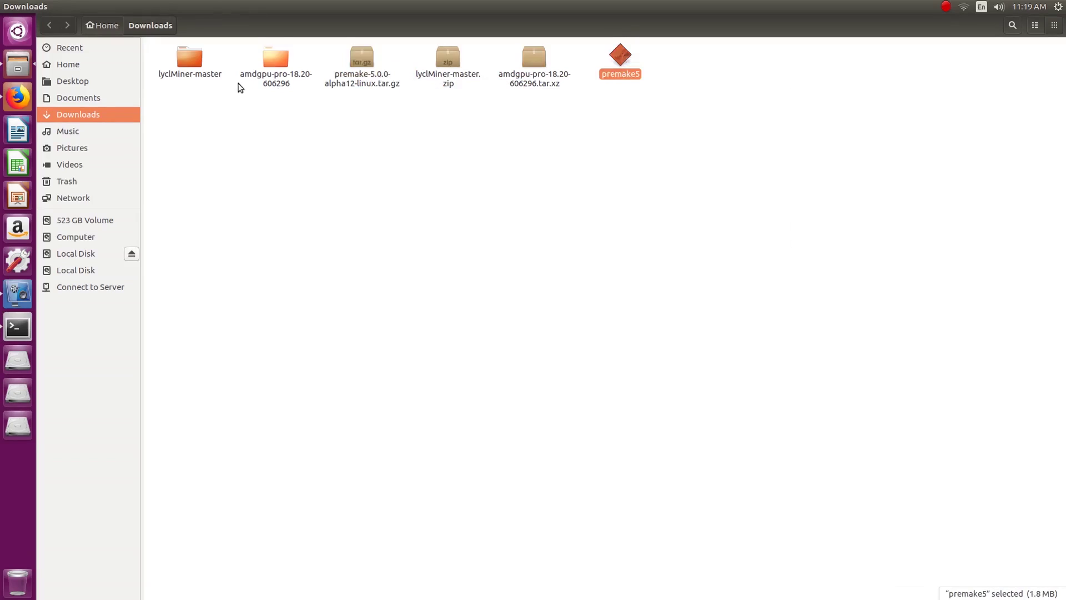
pyautogui.doubleClick(190, 59)
pyautogui.rightClick(275, 195)
pyautogui.click(326, 254)
pyautogui.click(18, 327)
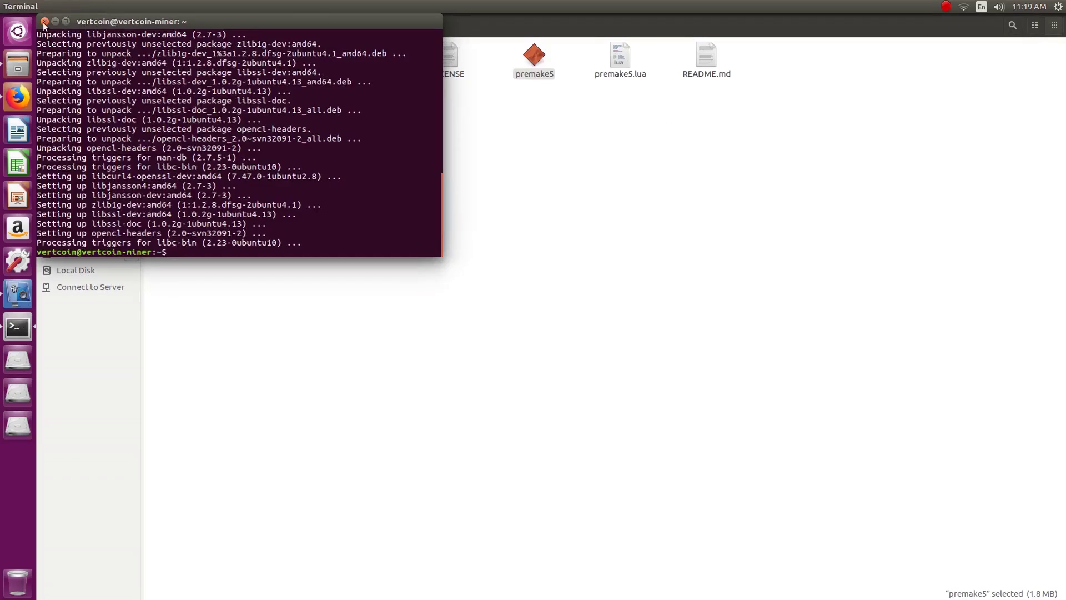
pyautogui.click(42, 22)
# - Open a terminal in lyclMiner-master and delete its build folder
pyautogui.rightClick(502, 123)
pyautogui.click(547, 159)
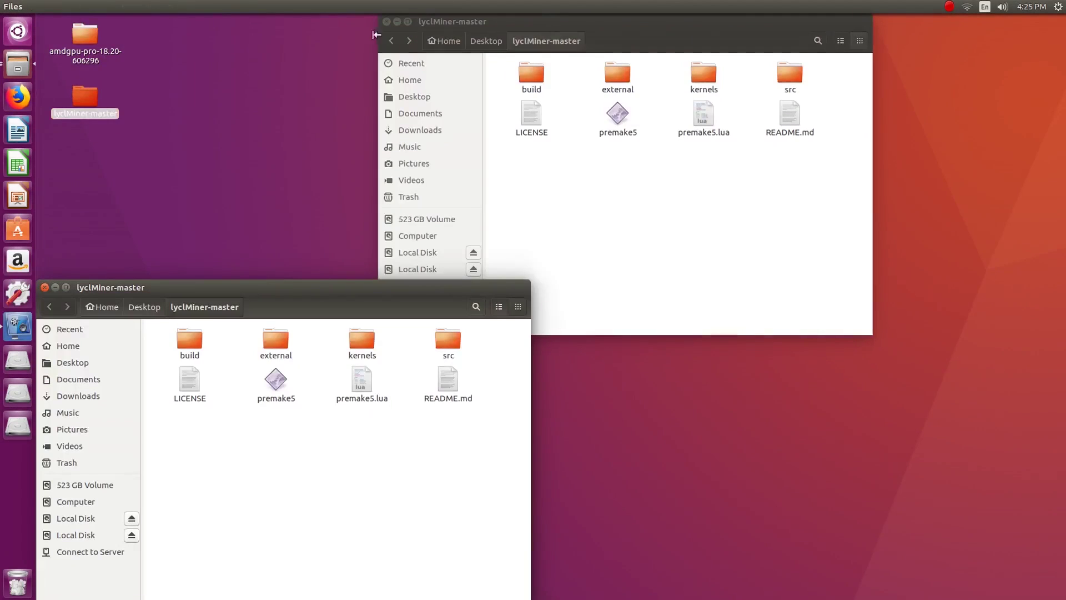
pyautogui.click(387, 23)
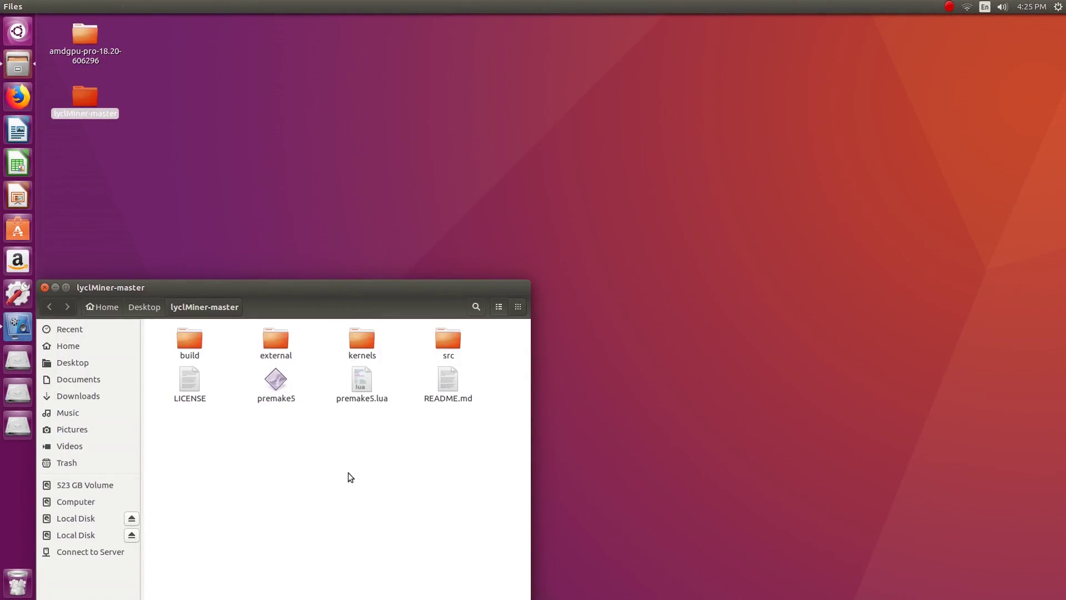
pyautogui.rightClick(321, 448)
pyautogui.click(188, 348)
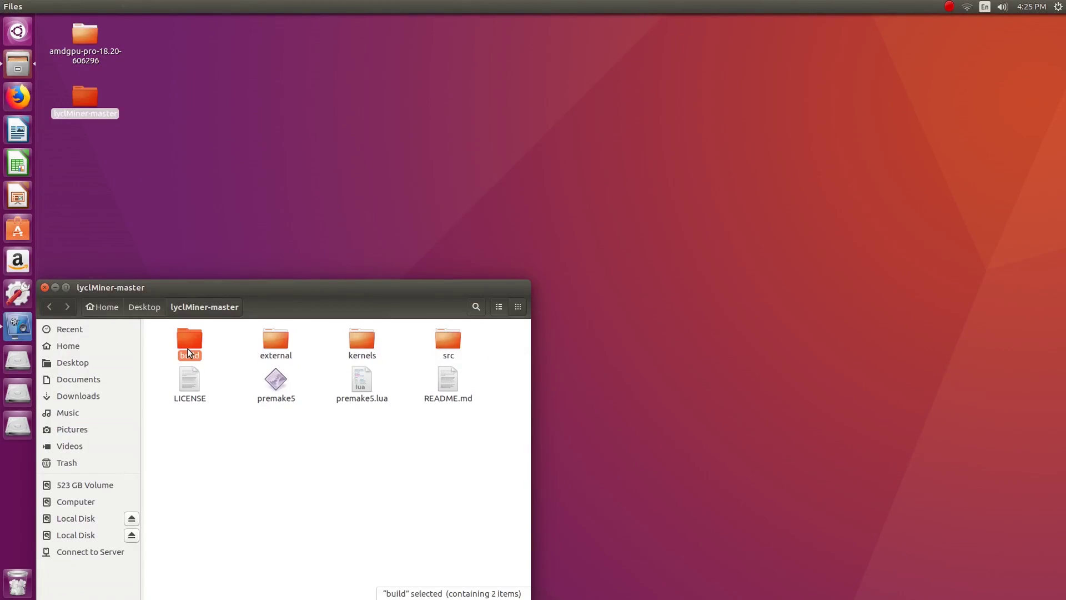
pyautogui.press('Delete')
pyautogui.rightClick(250, 470)
pyautogui.click(387, 294)
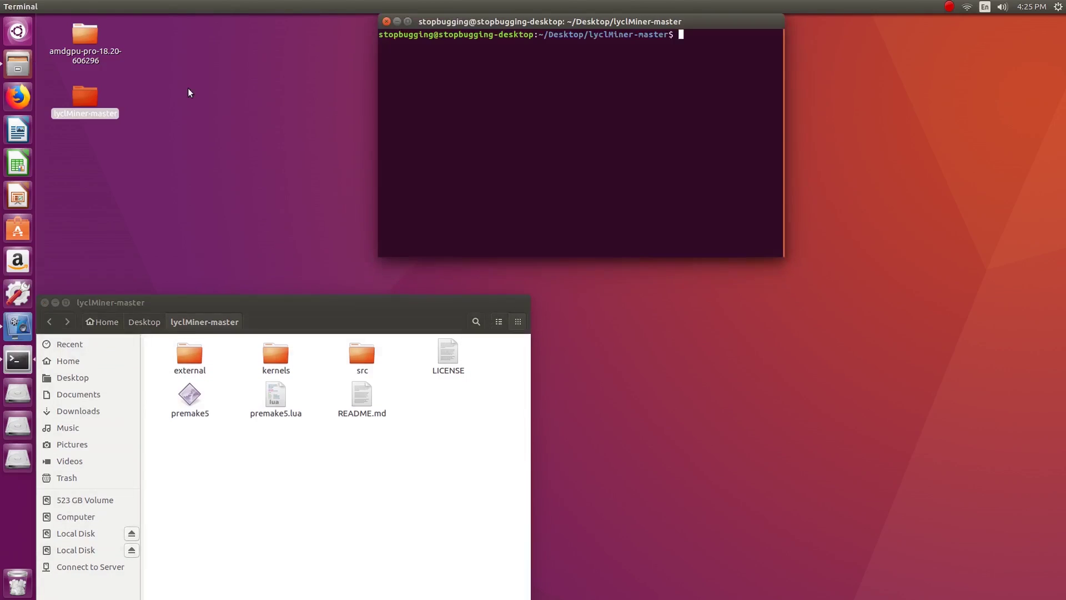
# - Generate gmake files with ./premake5 gmake, then compile and link lyclMiner with make in build/
pyautogui.write('./premake5 gmake')
pyautogui.press('Return')
pyautogui.write('cd build/')
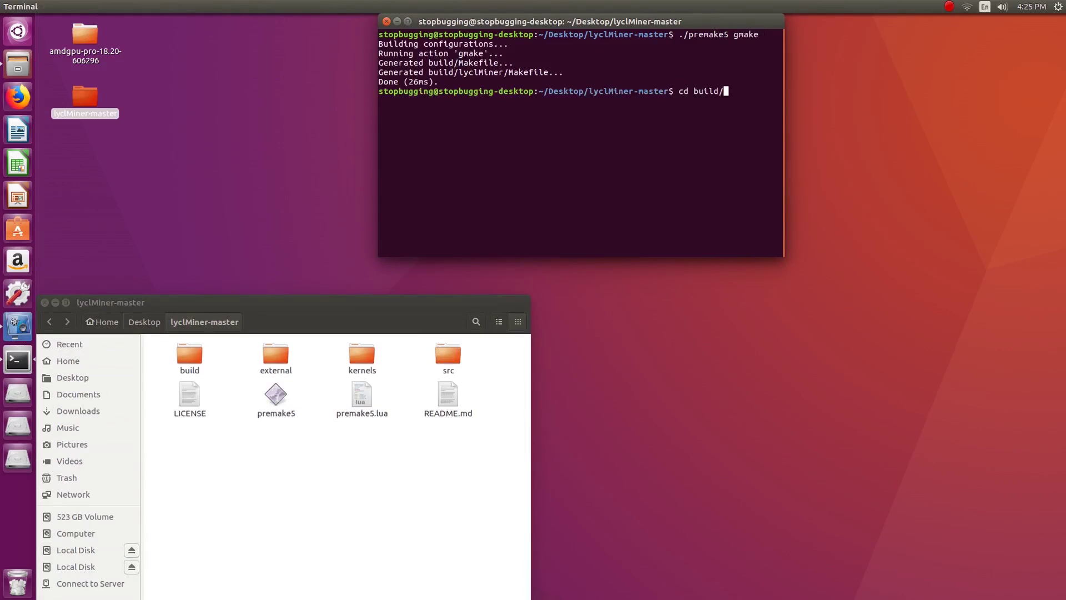
pyautogui.press('Return')
pyautogui.write('make')
pyautogui.press('Return')
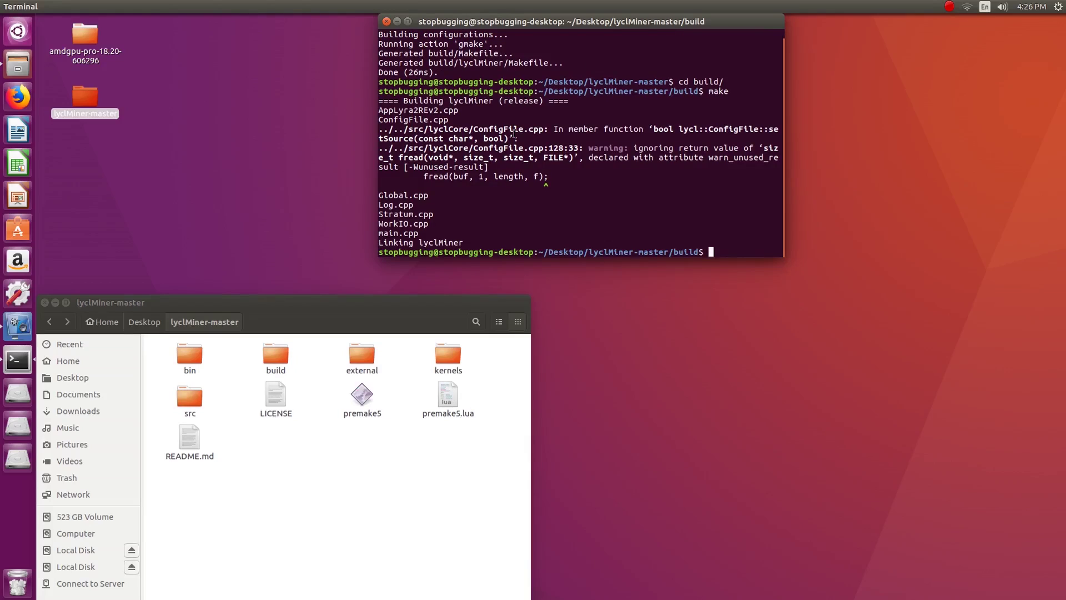
pyautogui.write('cd ../')
pyautogui.click(17, 96)
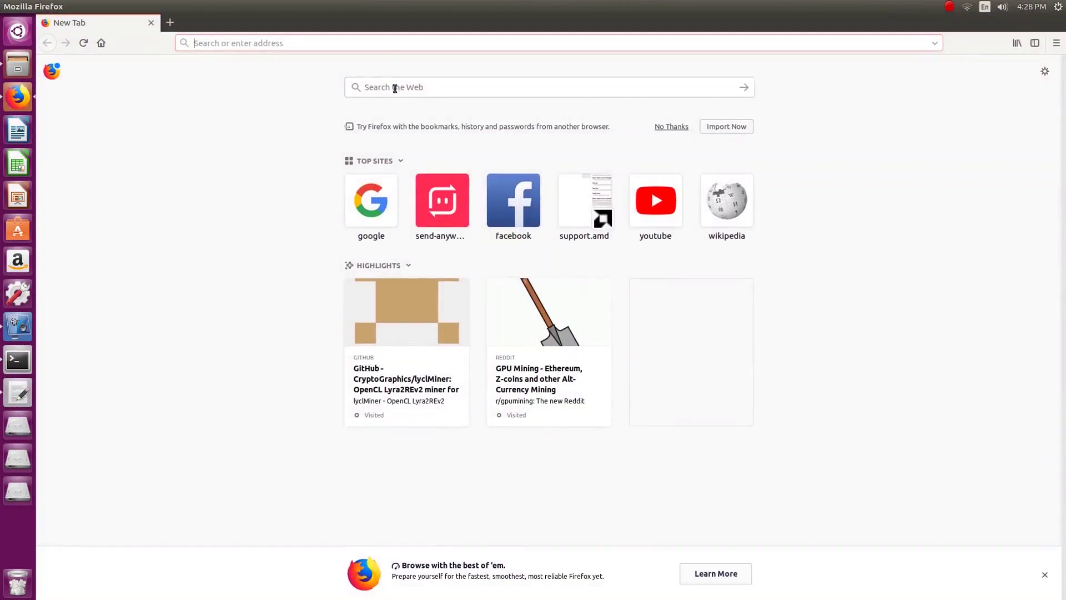
# - List the bin folder and create a default config with ./lyclMiner -g lyclMiner.conf
pyautogui.write('github')
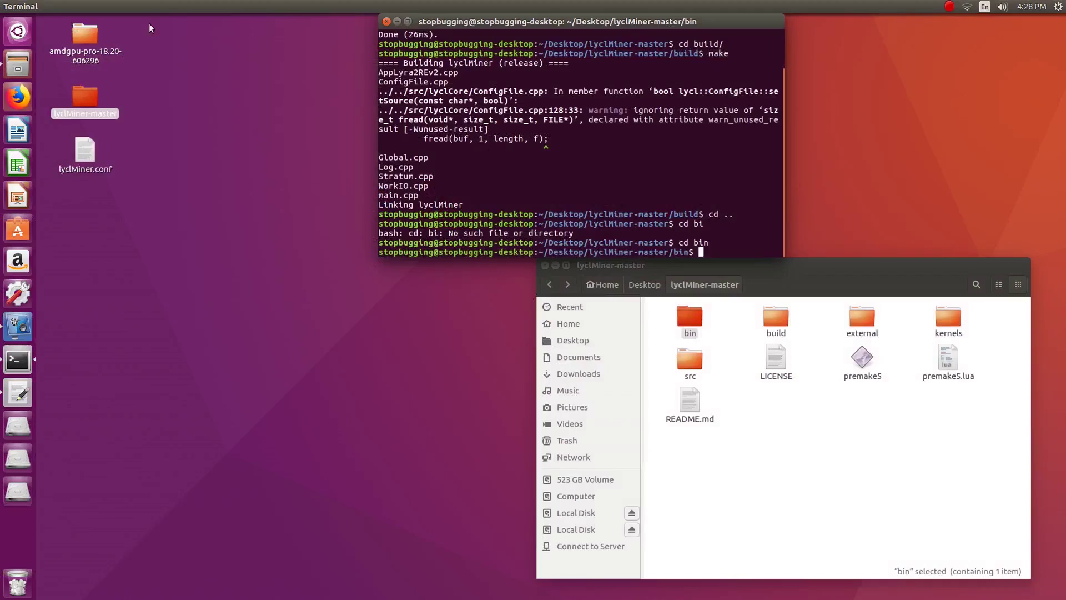
pyautogui.write('ls -l')
pyautogui.press('Return')
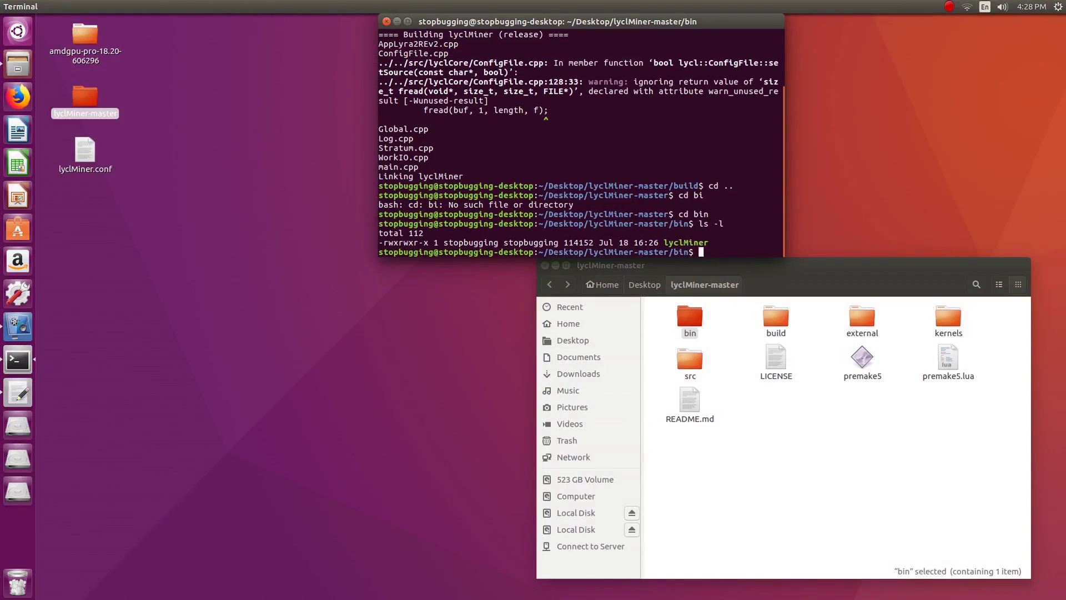
pyautogui.write('./lyclMiner -g lyclMiner.conf')
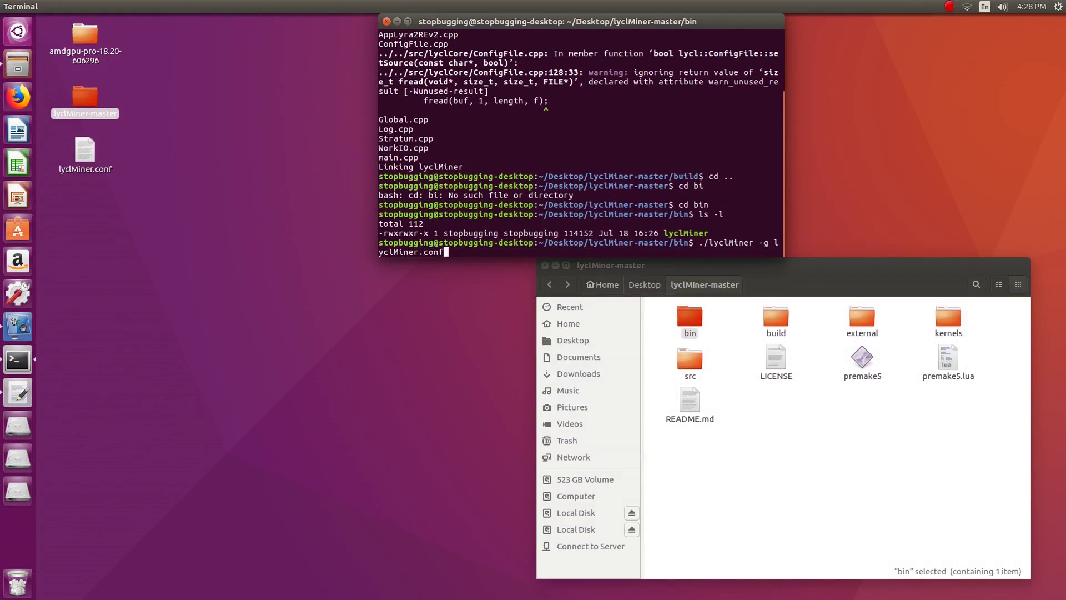
pyautogui.press('Return')
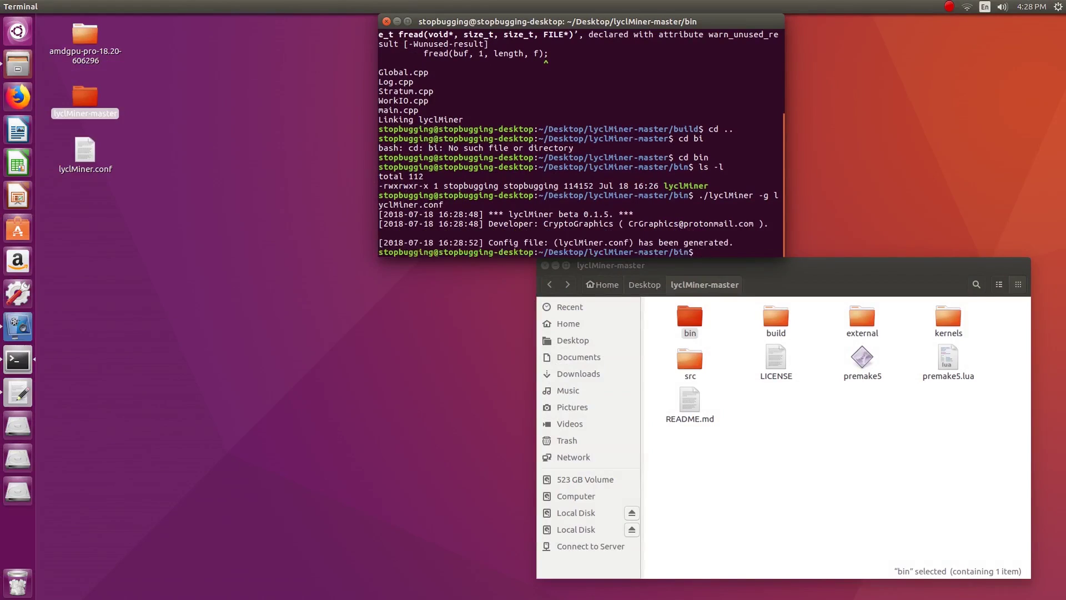
# - Confirm lyclMiner.conf sits beside the binary and select it in the bin folder in Files
pyautogui.write('ls')
pyautogui.press('Return')
pyautogui.doubleClick(692, 318)
pyautogui.click(773, 320)
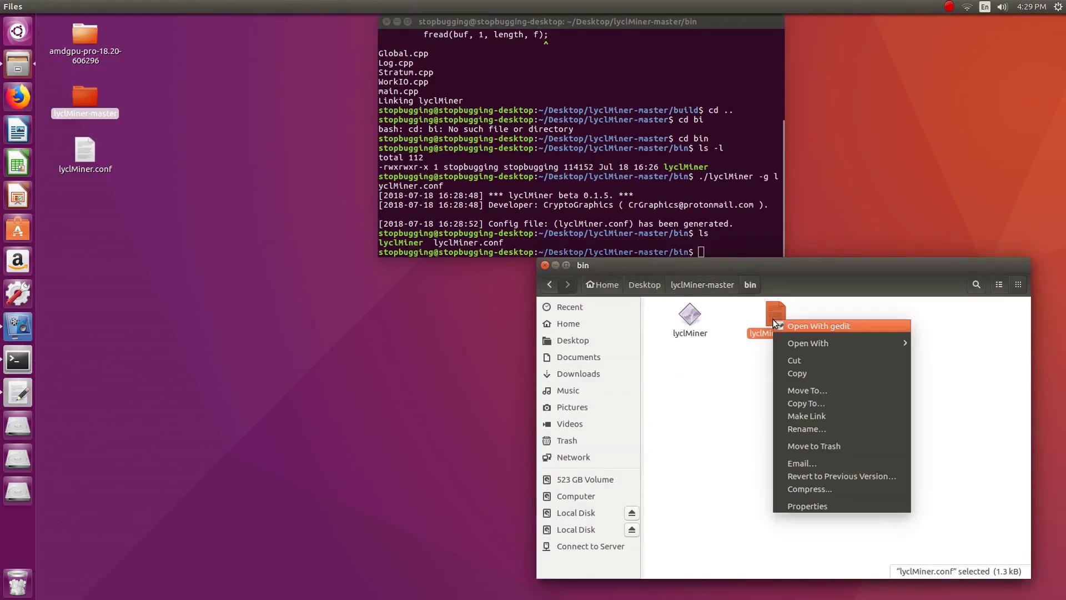
# - Open bin's lyclMiner.conf and the prepared desktop config, copying its pool connection lines
pyautogui.click(828, 328)
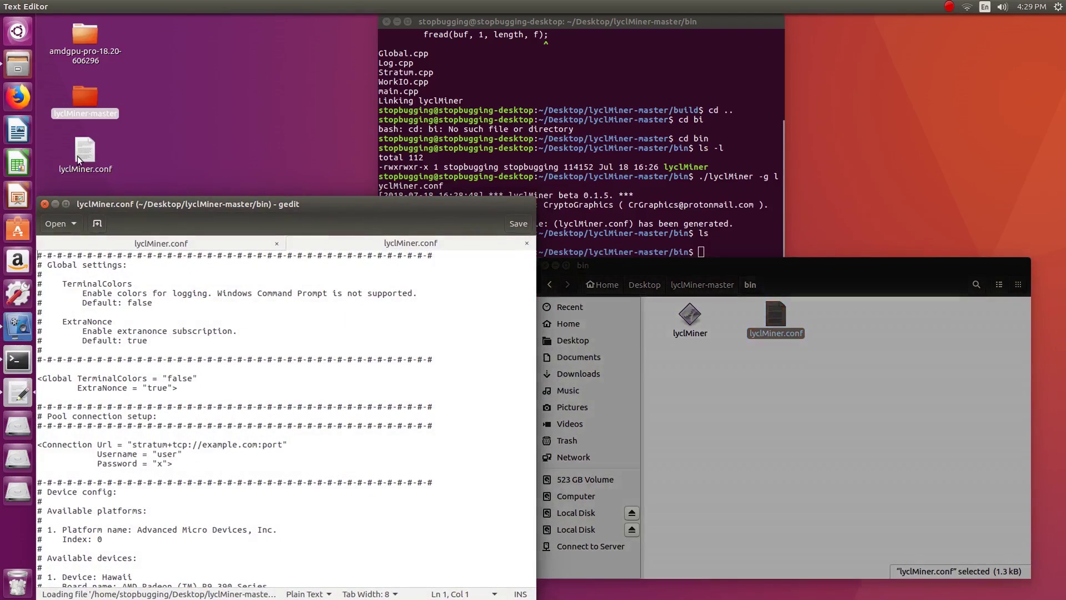
pyautogui.click(78, 156)
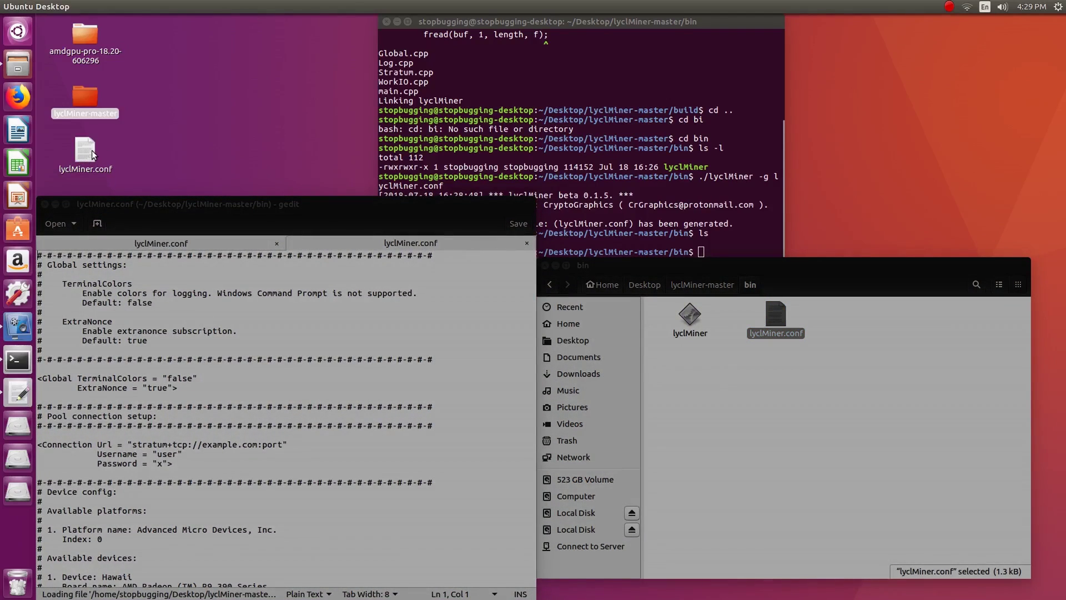
pyautogui.doubleClick(85, 149)
pyautogui.moveTo(164, 294); pyautogui.dragTo(64, 259)
pyautogui.rightClick(67, 265)
pyautogui.click(92, 313)
# - Paste the pool settings over the defaults in bin's lyclMiner.conf, save, and close gedit
pyautogui.click(411, 243)
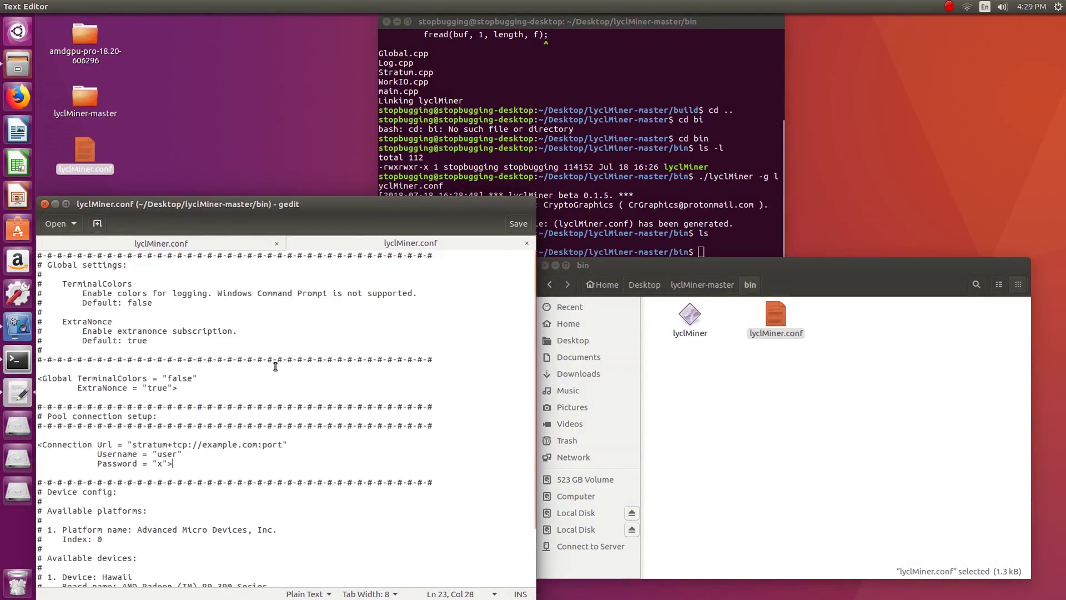
pyautogui.hotkey('ctrl', 'v')
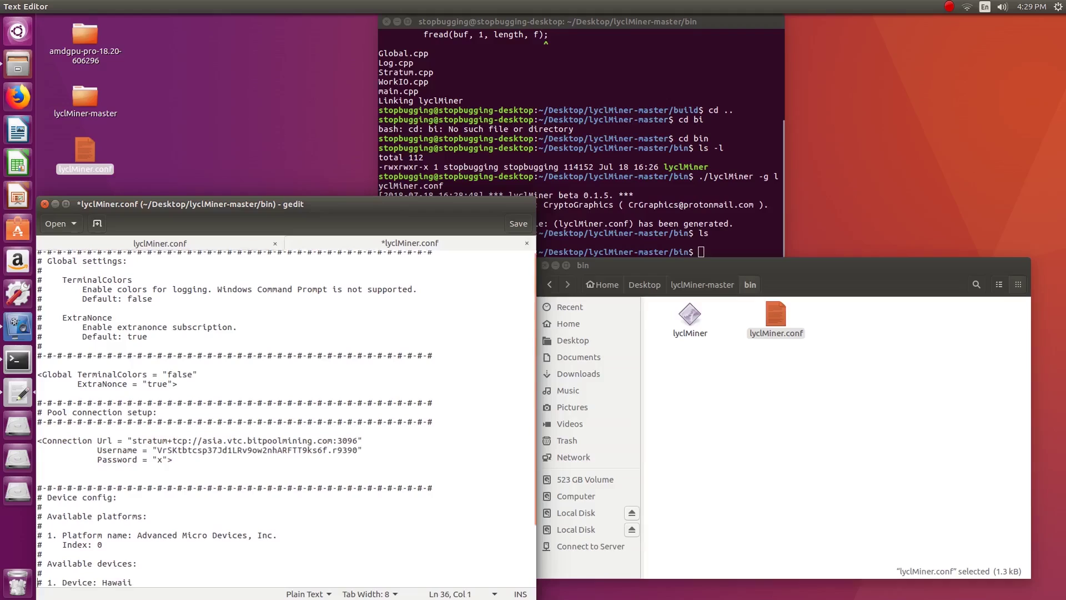
pyautogui.scroll(-3, 278, 484)
pyautogui.press('Down')
pyautogui.press('Down')
pyautogui.press('Down')
pyautogui.press('Down')
pyautogui.press('Down')
pyautogui.press('Down')
pyautogui.press('Down')
pyautogui.press('Down')
pyautogui.press('Down')
pyautogui.press('Down')
pyautogui.press('Down')
pyautogui.press('Down')
pyautogui.click(89, 583)
pyautogui.hotkey('ctrl', 's')
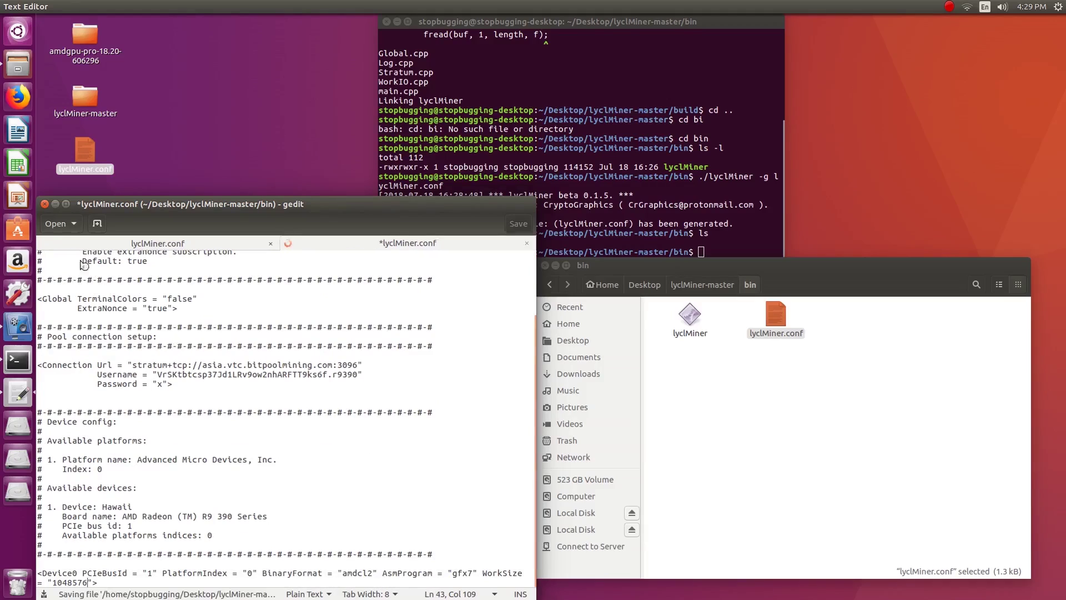
pyautogui.click(46, 206)
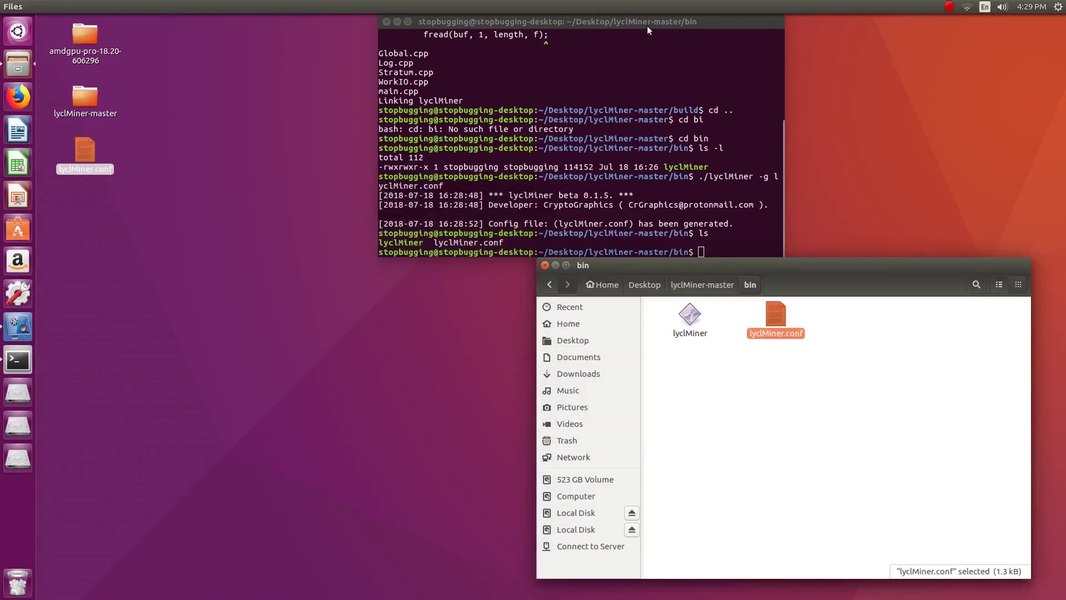
# - Maximize and clear the terminal, run ./lyclMiner, then stop it with Ctrl+C after the kernel error
pyautogui.press('ctrl+super+Up')
pyautogui.write('CLEAR')
pyautogui.press('Return')
pyautogui.hotkey('ctrl', 'l')
pyautogui.write('./lyclMiner')
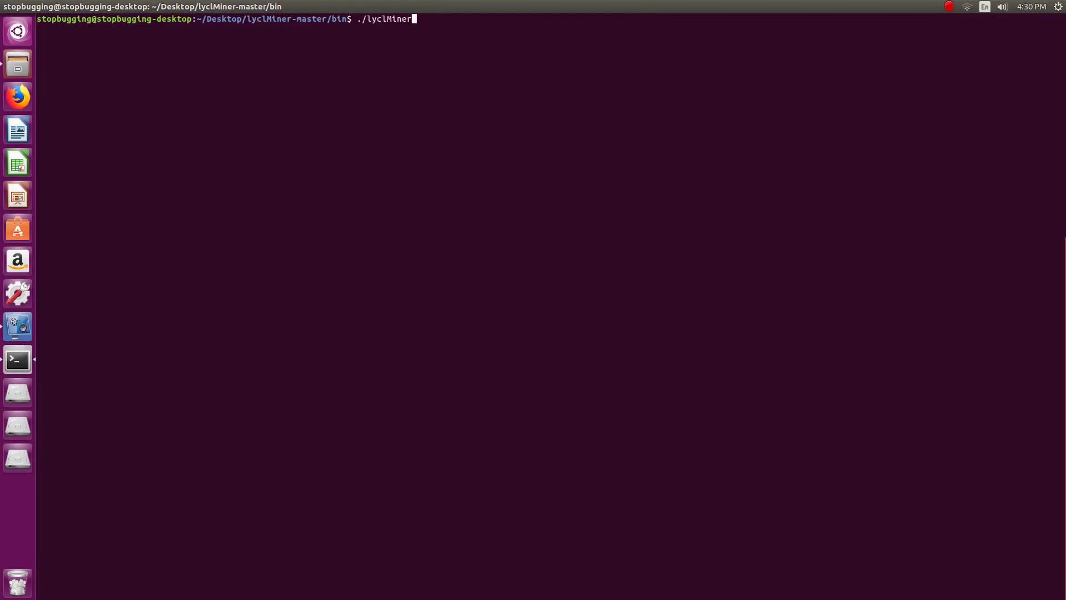
pyautogui.press('Return')
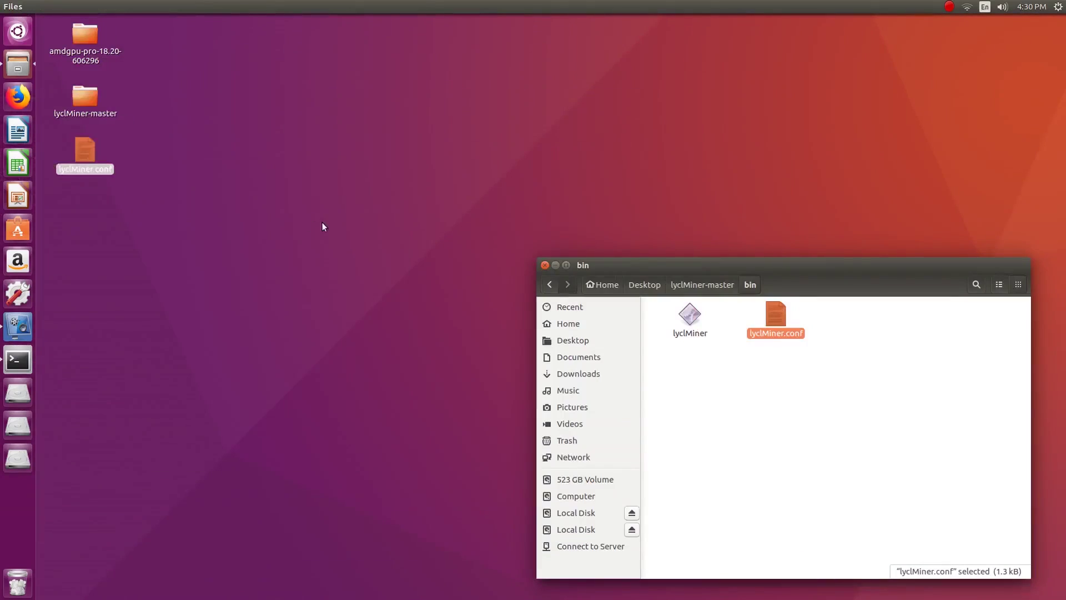
pyautogui.press('Return')
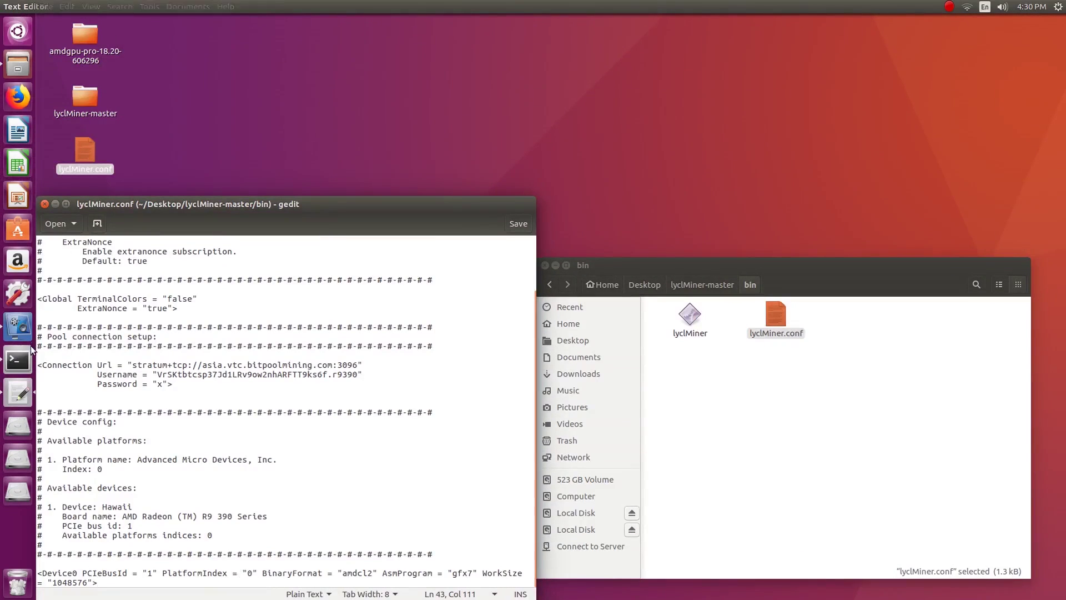
pyautogui.click(21, 367)
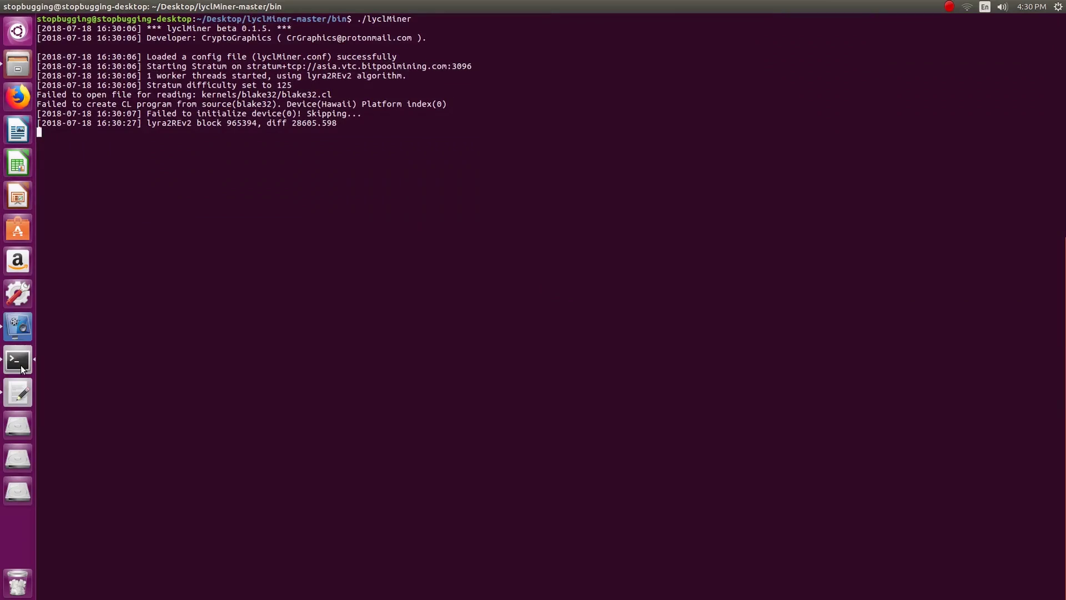
pyautogui.hotkey('ctrl', 'c')
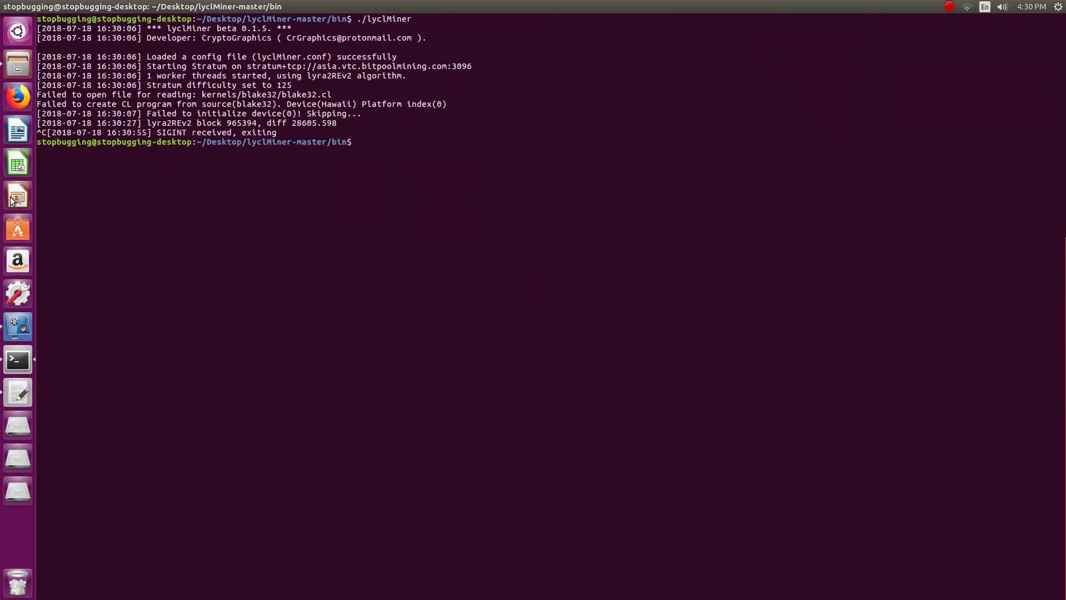
# - Copy the kernels folder from lyclMiner-master into the bin folder
pyautogui.click(18, 63)
pyautogui.click(550, 284)
pyautogui.click(949, 316)
pyautogui.hotkey('ctrl', 'c')
pyautogui.doubleClick(690, 316)
pyautogui.hotkey('ctrl', 'v')
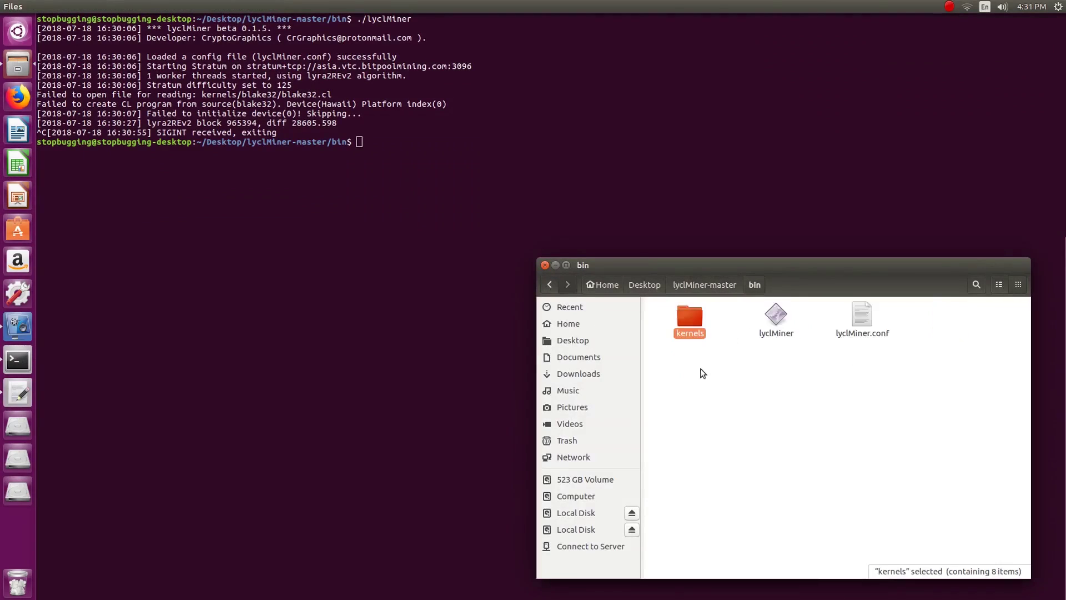
# - Relaunch ./lyclMiner so it starts mining on asia.vtc.bitpoolmining.com:3096
pyautogui.hotkey('alt', 'Tab')
pyautogui.press('Up')
pyautogui.press('Return')
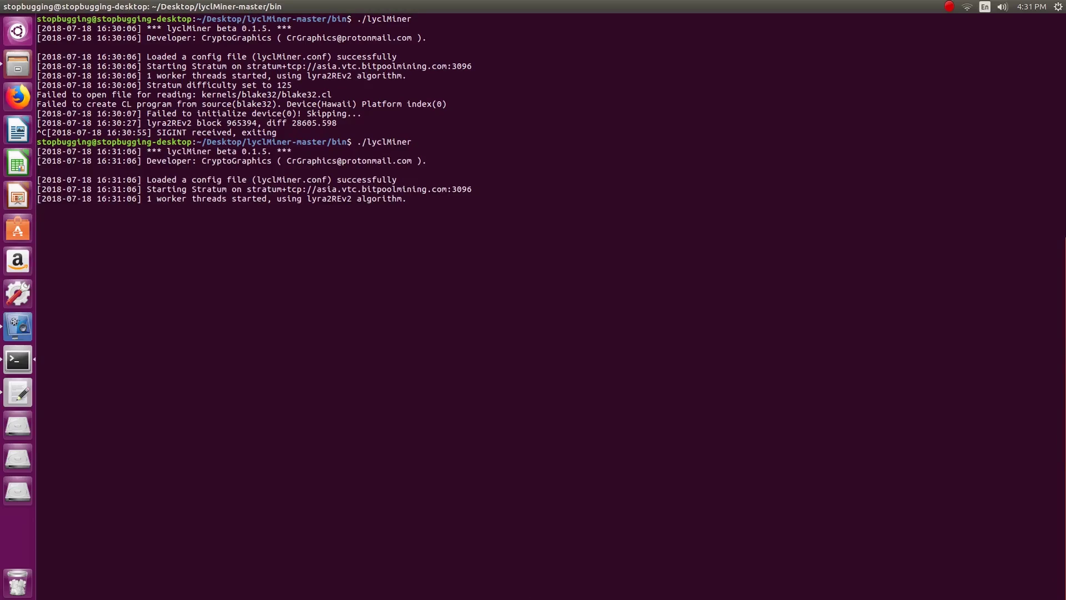